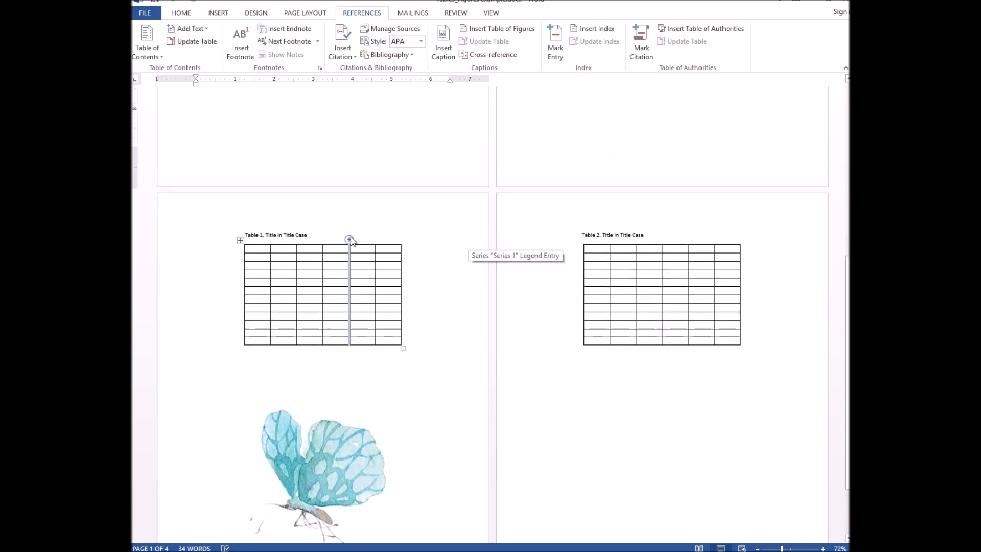
scroll(377, 243, "up", 3)
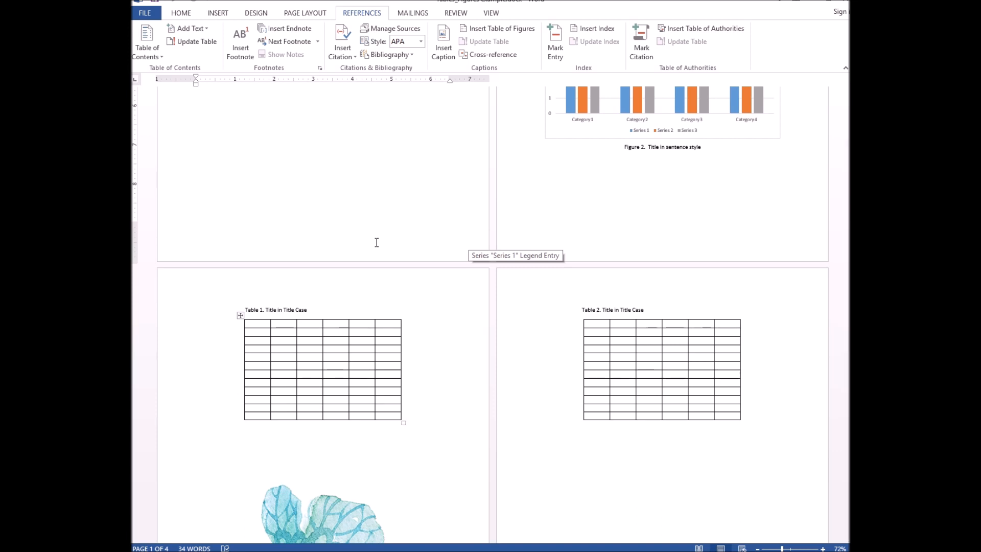
scroll(377, 243, "down", 1)
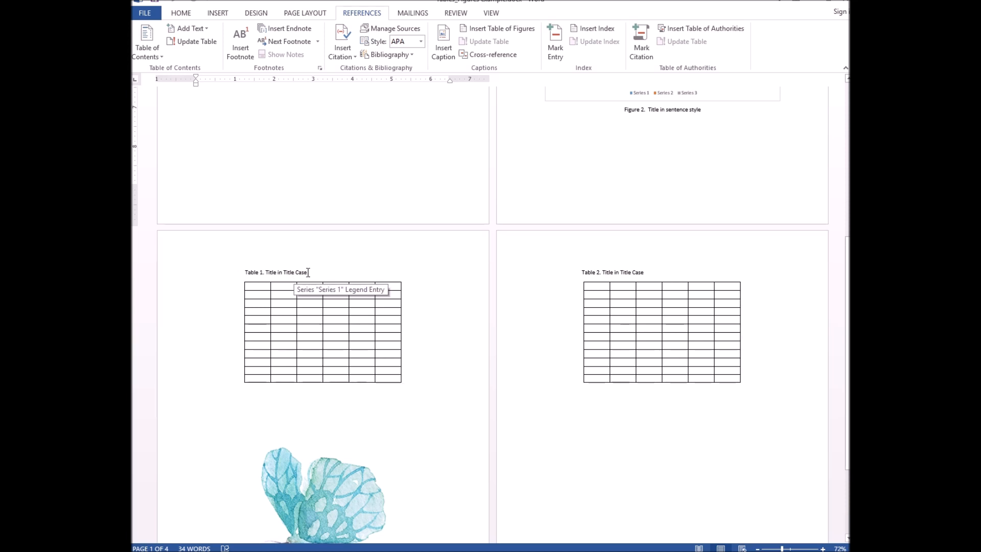
left_click_drag(308, 273, 260, 269)
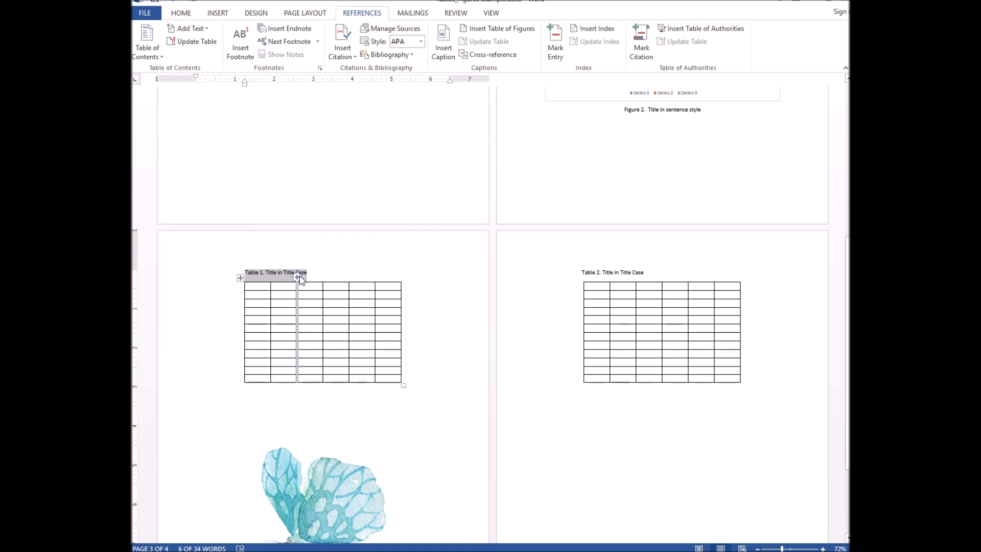
left_click(298, 278)
key("ctrl+z")
left_click(308, 274)
left_click_drag(307, 272, 266, 273)
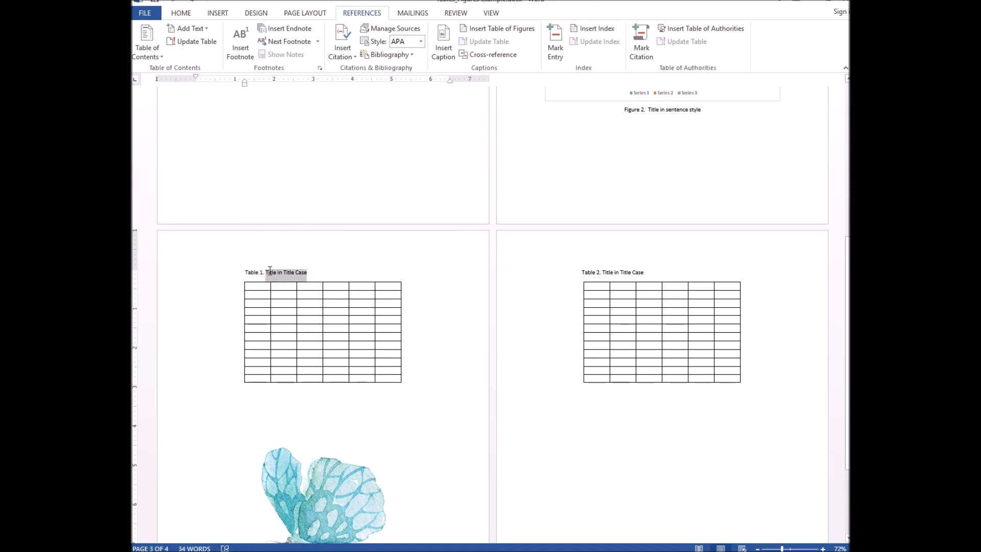
left_click(624, 273)
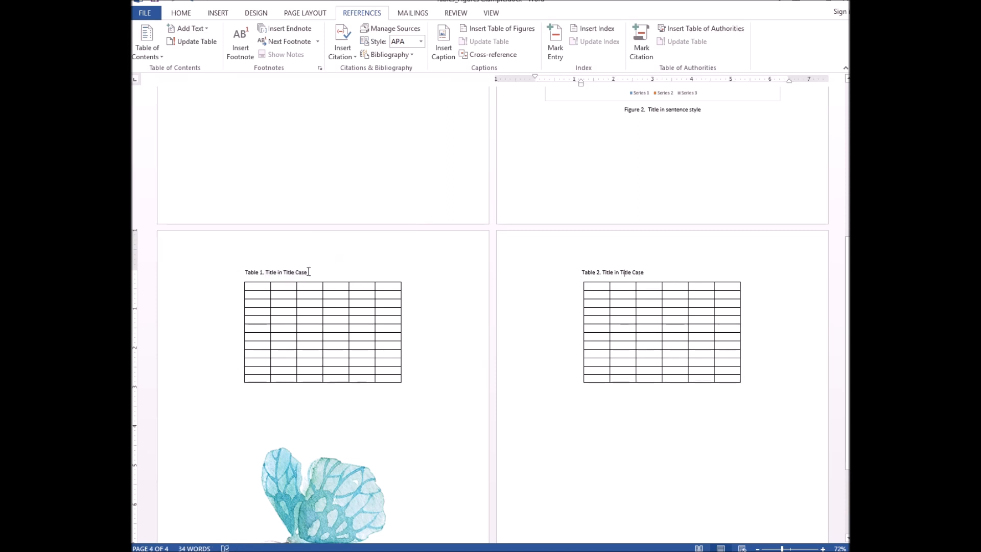
left_click_drag(308, 272, 266, 272)
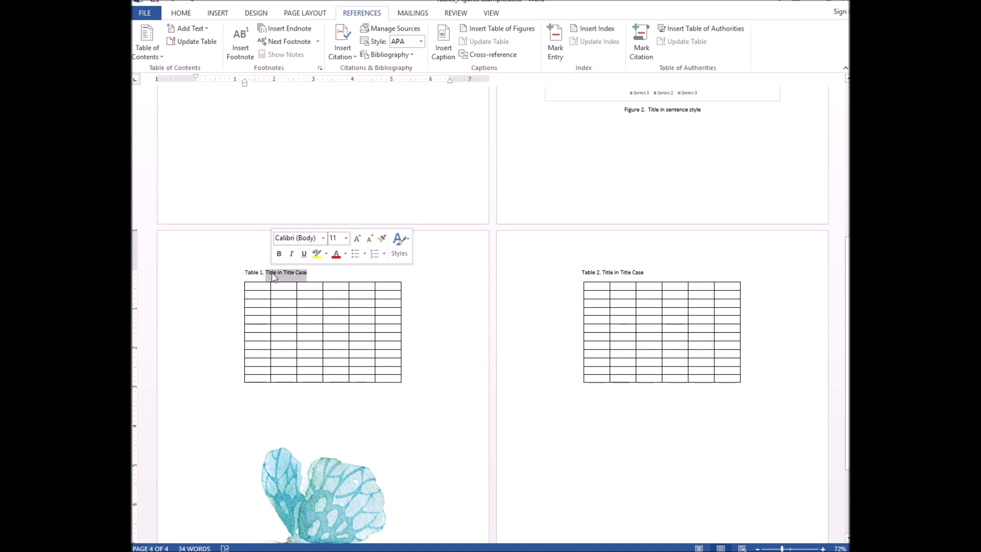
Step: Delete the manually typed Table 1 title above the first table
left_click(318, 277)
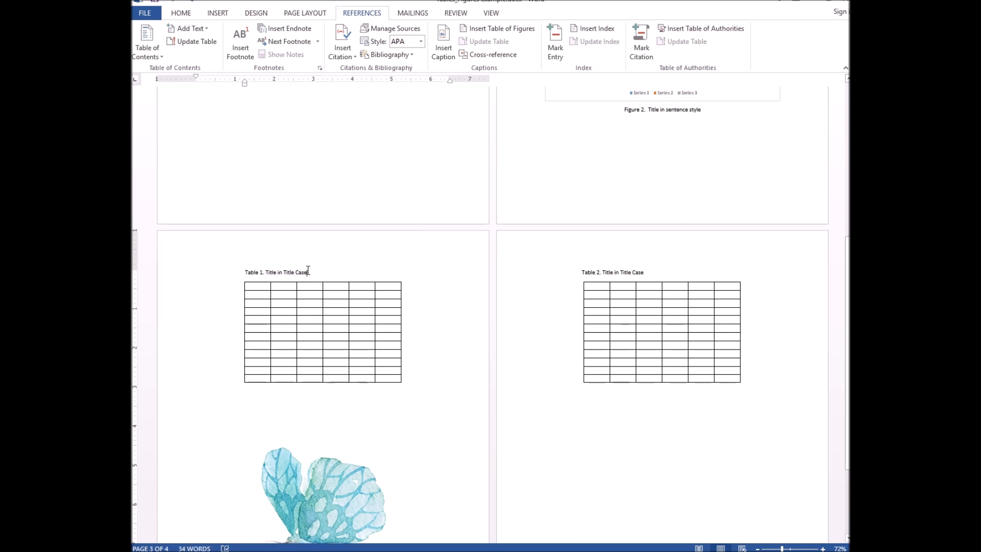
left_click(243, 272, "shift")
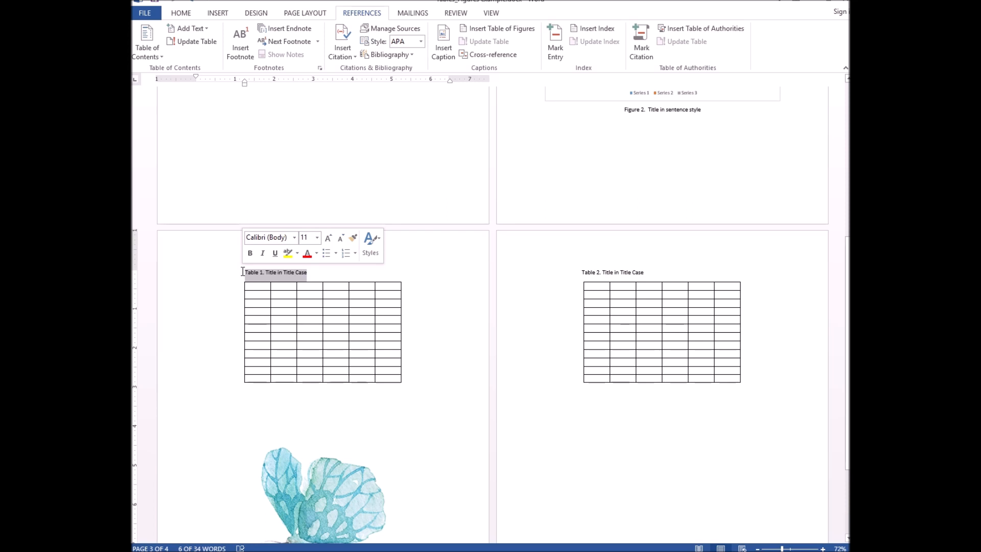
key("Delete")
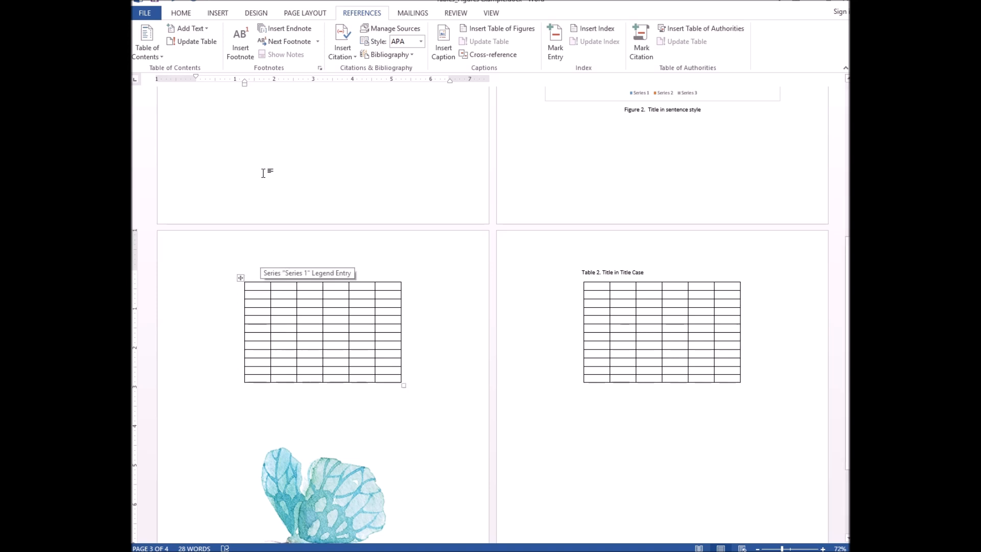
Step: Insert a caption above the first table with the label Table and the text "Table 1. Title in Title Case"
left_click(182, 14)
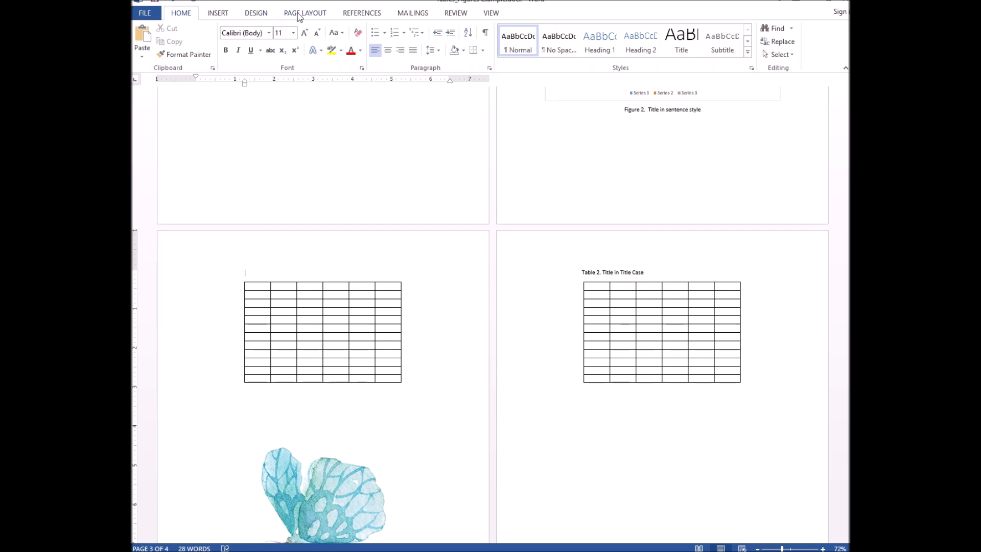
left_click(361, 14)
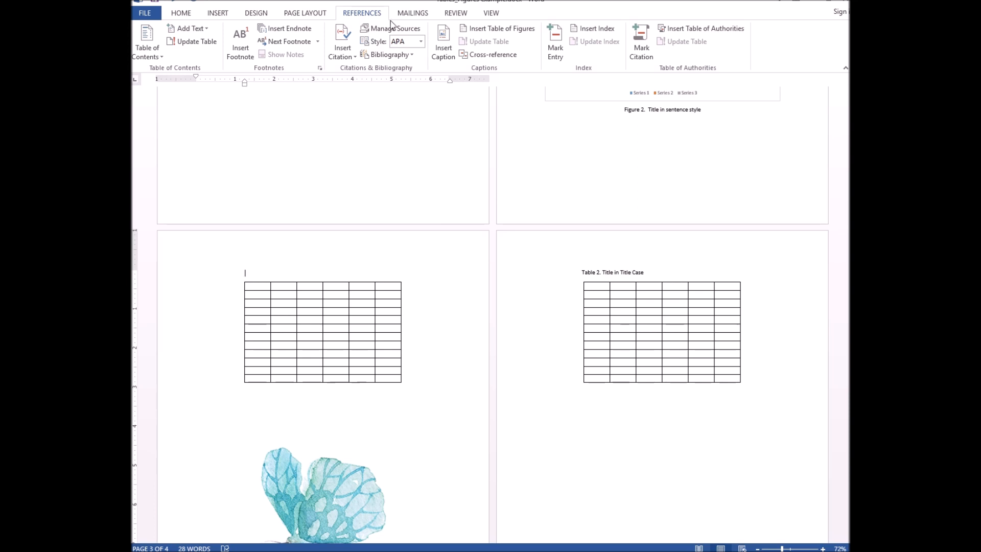
left_click(444, 51)
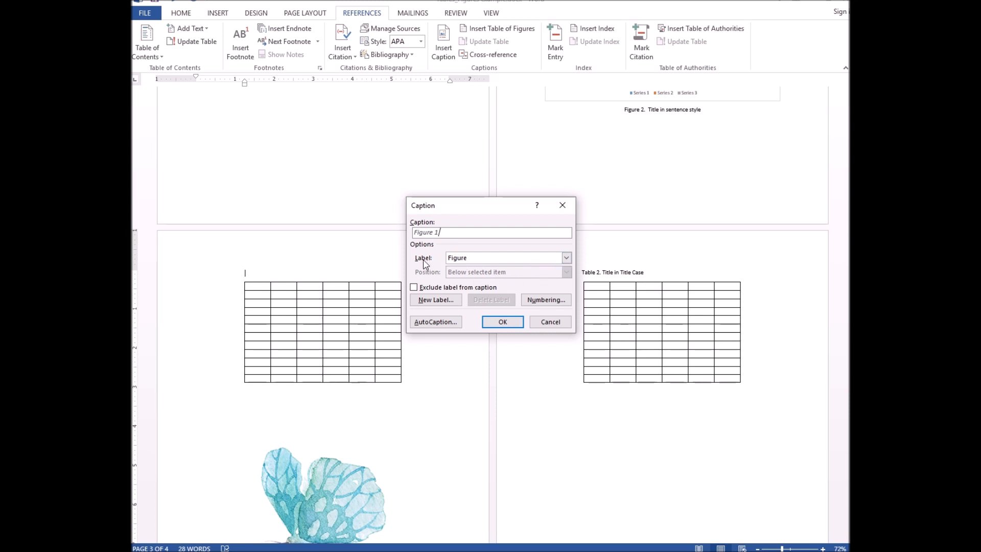
left_click(566, 259)
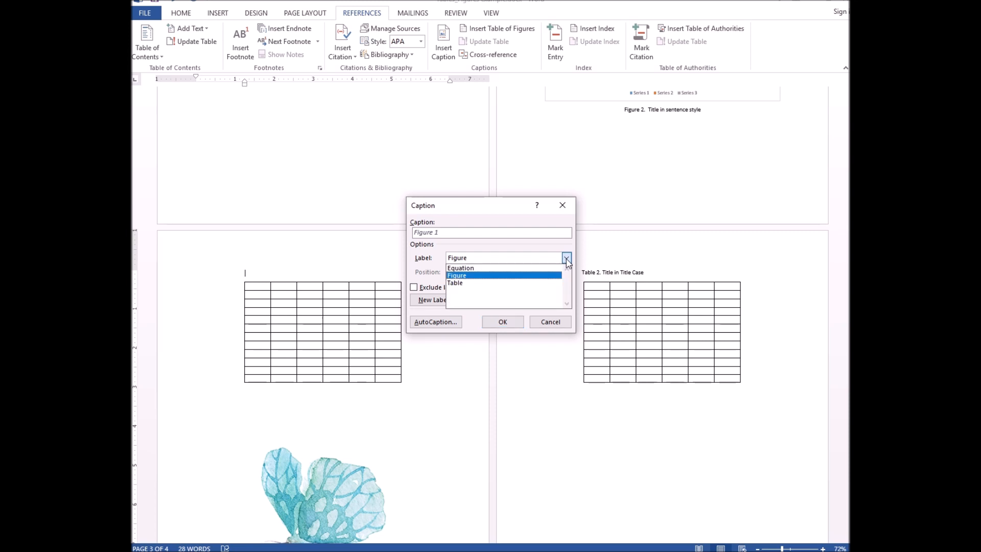
left_click(475, 285)
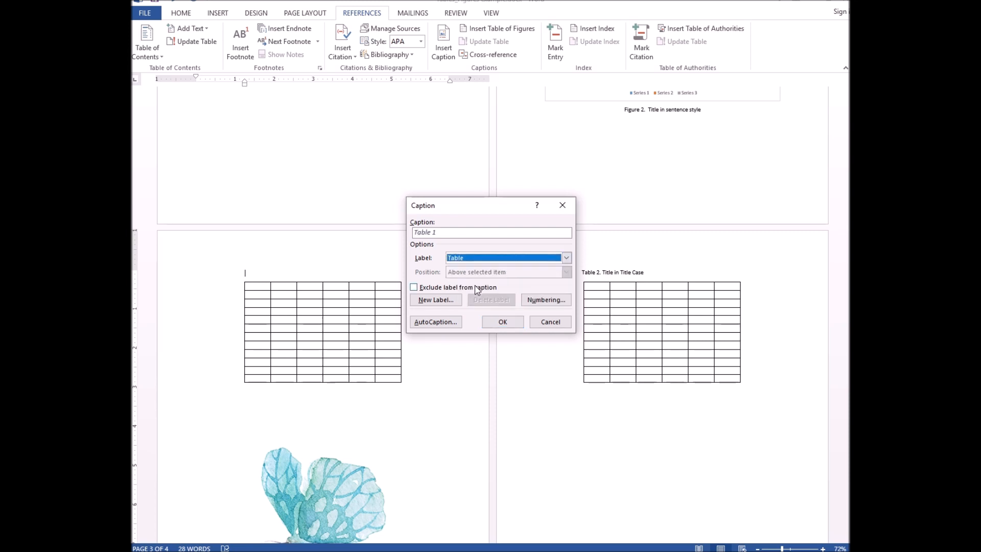
left_click(443, 233)
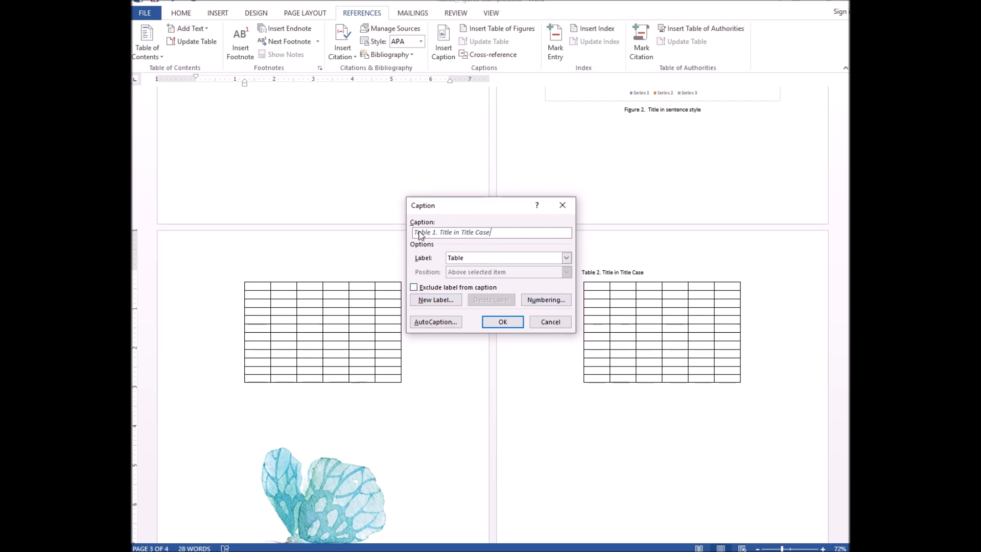
left_click(565, 258)
left_click(566, 258)
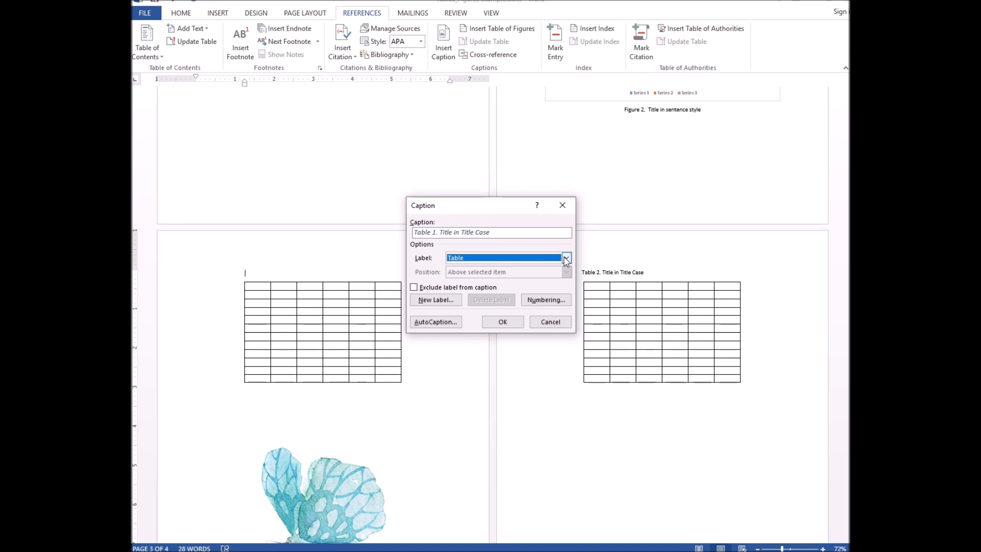
left_click(503, 322)
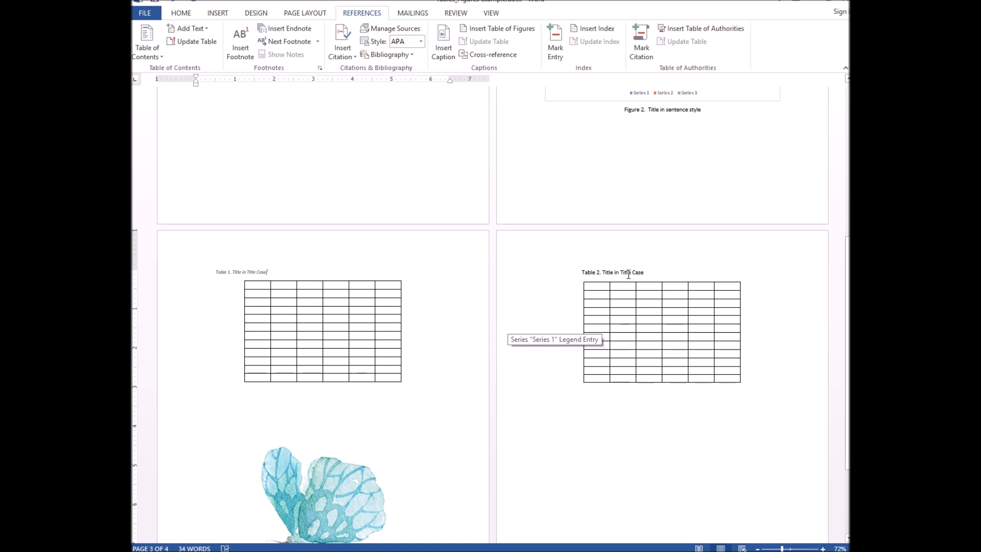
Step: Delete the manually typed Table 2 title above the second table
left_click_drag(645, 273, 603, 273)
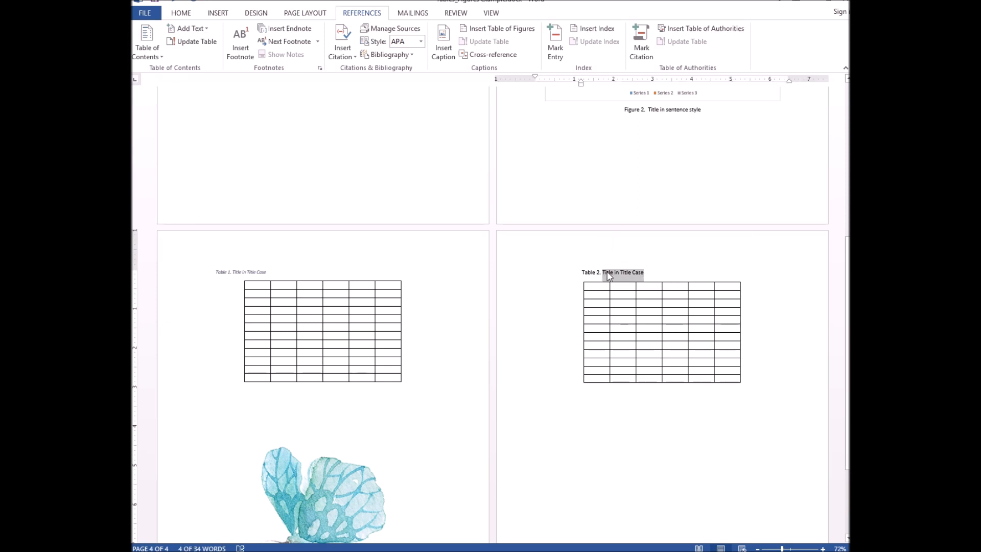
left_click(638, 270)
left_click_drag(645, 272, 576, 263)
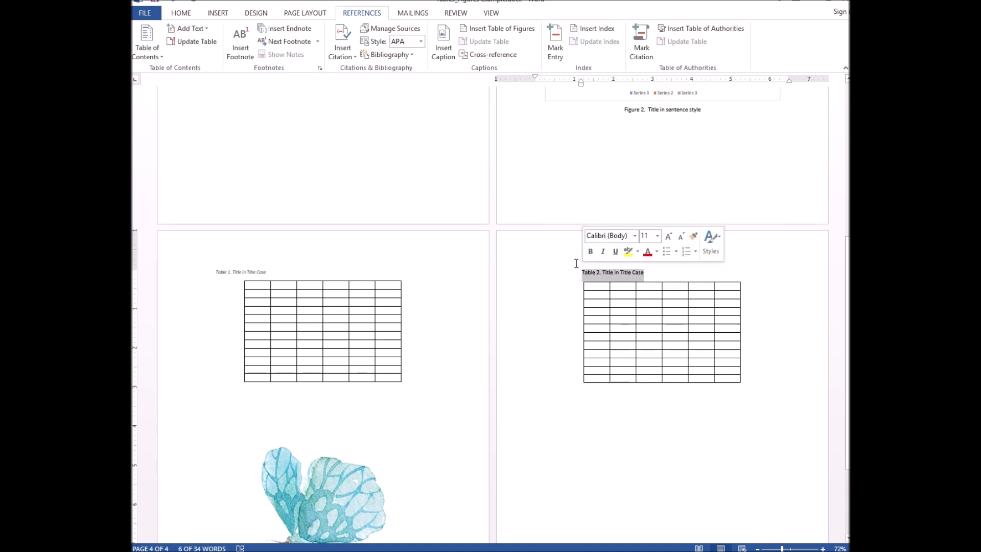
key("Delete")
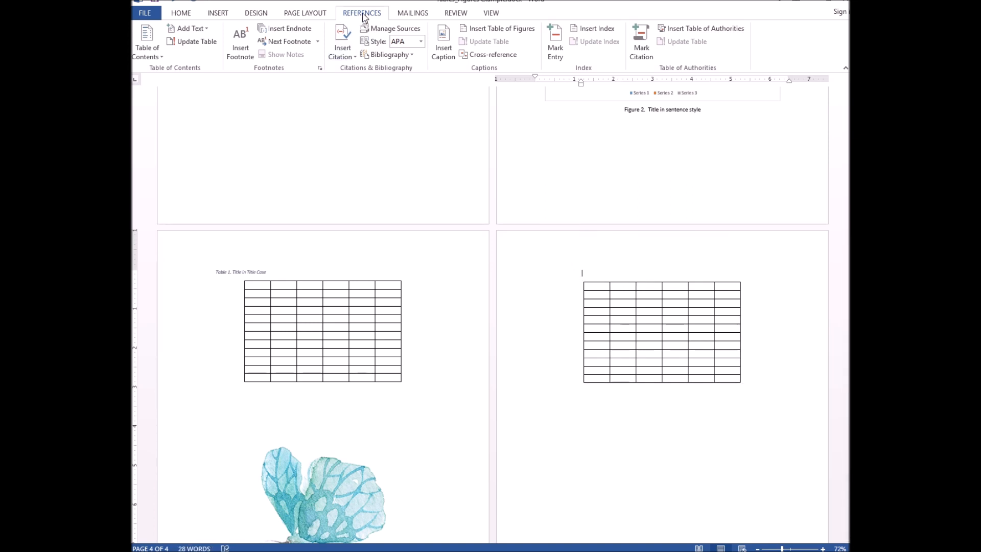
Step: Insert the caption "Table 2. Title in Title Case" for the second table, keeping the 1, 2, 3 numbering format
left_click(443, 42)
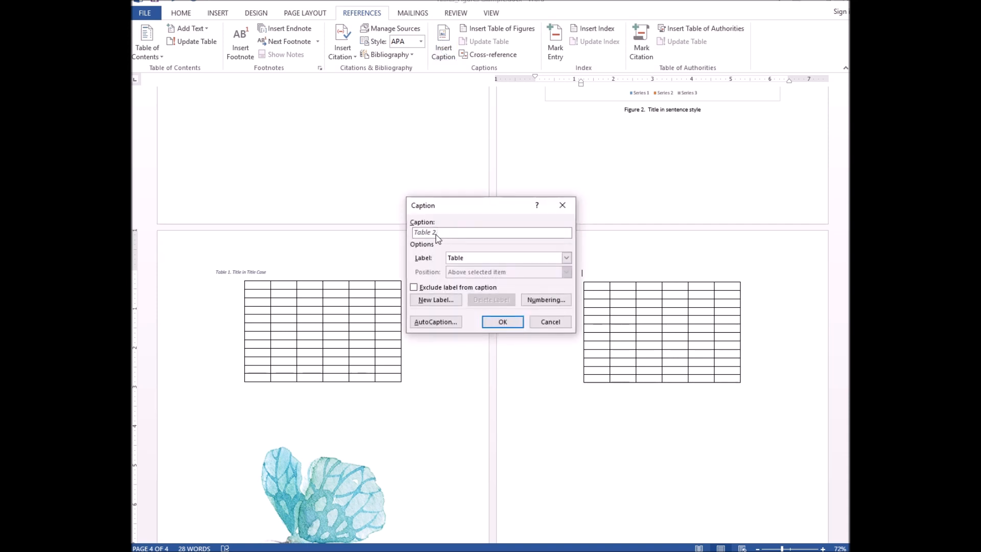
left_click(547, 301)
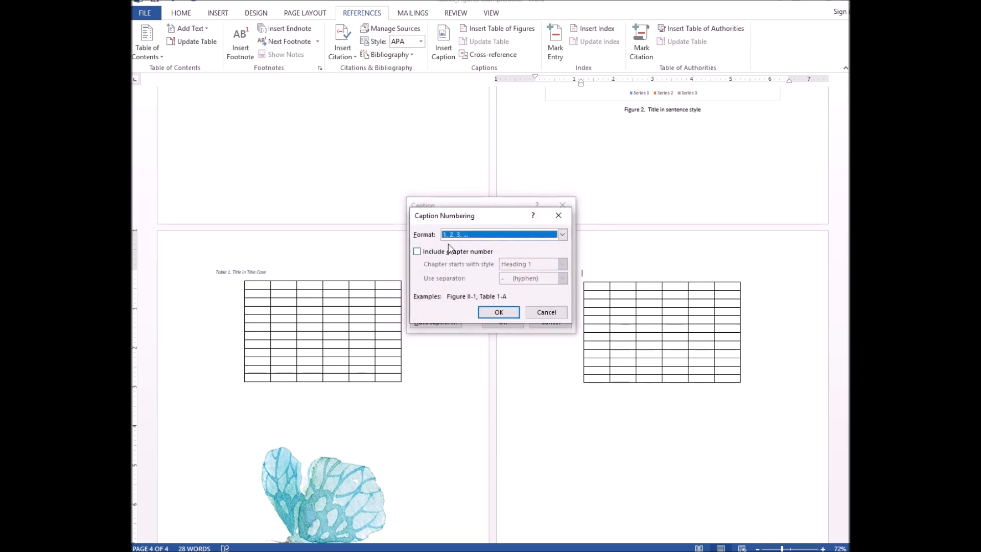
left_click(502, 314)
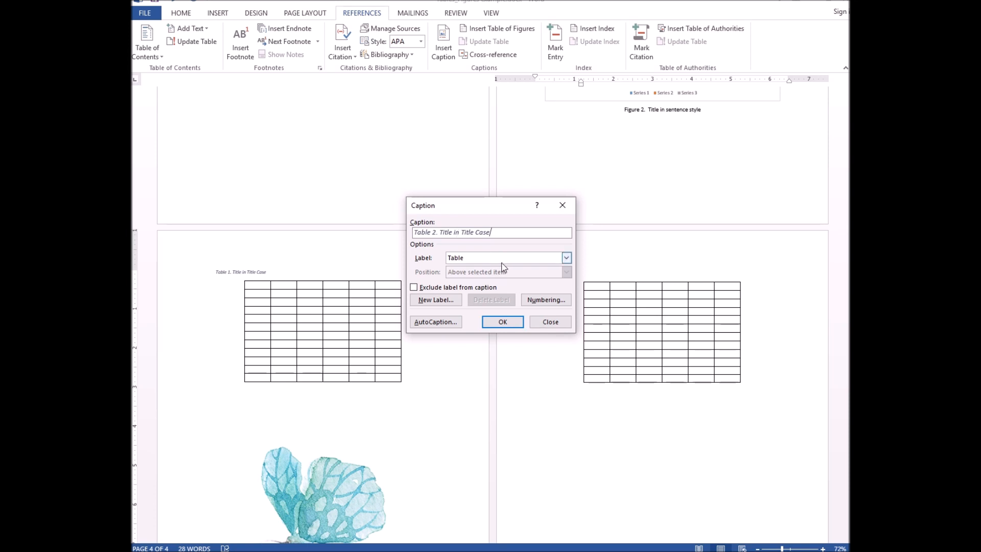
left_click(507, 325)
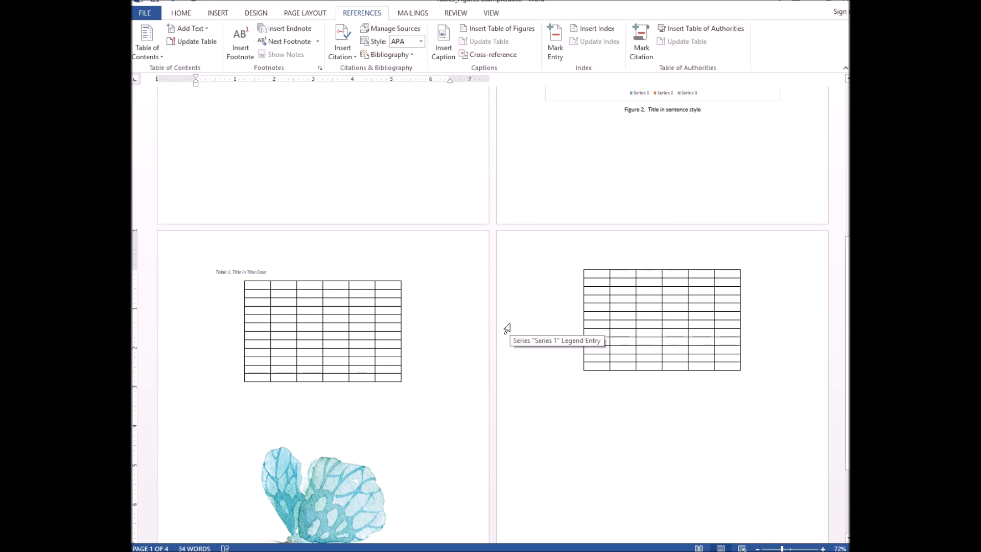
Step: Push the Table 2 caption from below the butterfly figure onto the following page, directly above the second table
scroll(680, 323, "down", 3)
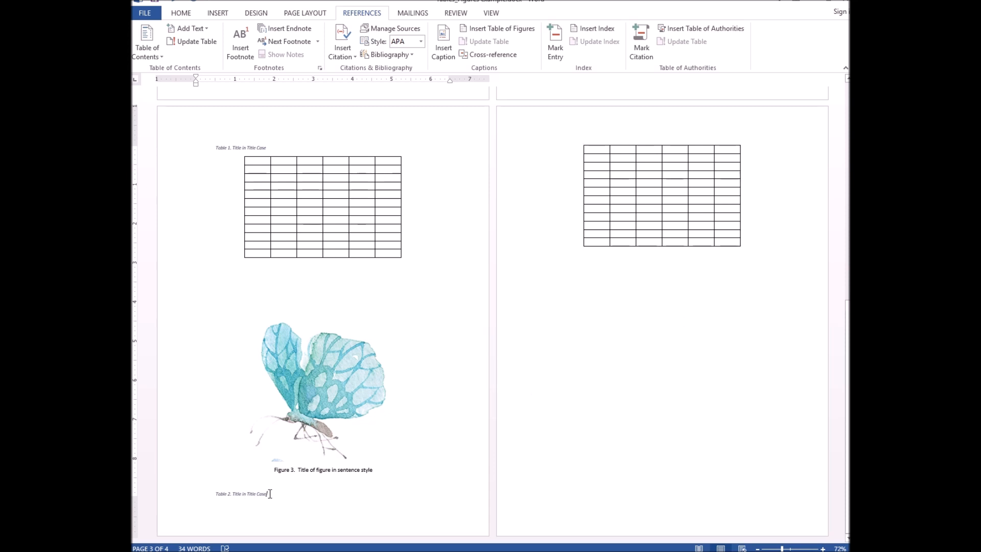
left_click(216, 493)
key("Return")
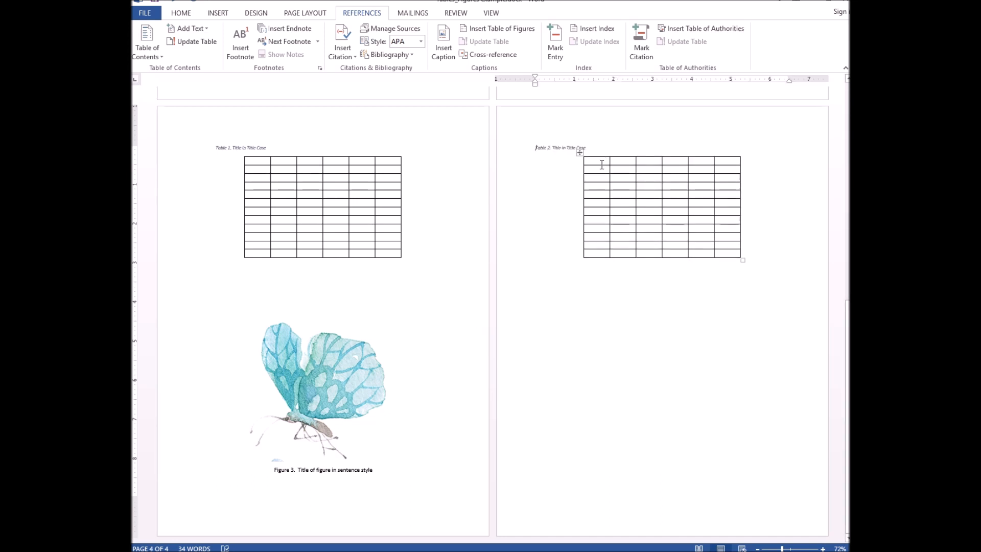
Step: Set the whole Table 1 caption to Times New Roman, 12 pt
scroll(553, 275, "up", 5)
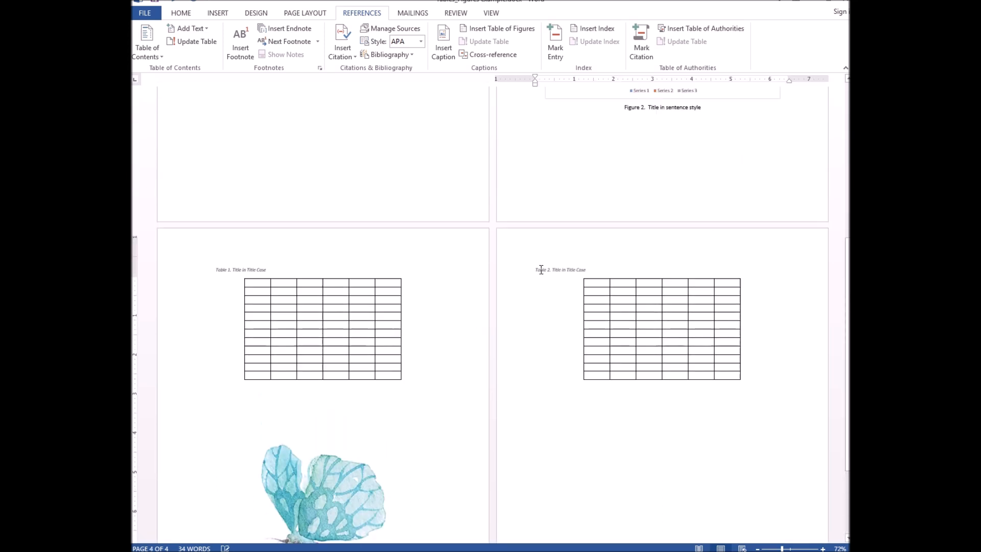
scroll(311, 340, "down", 2)
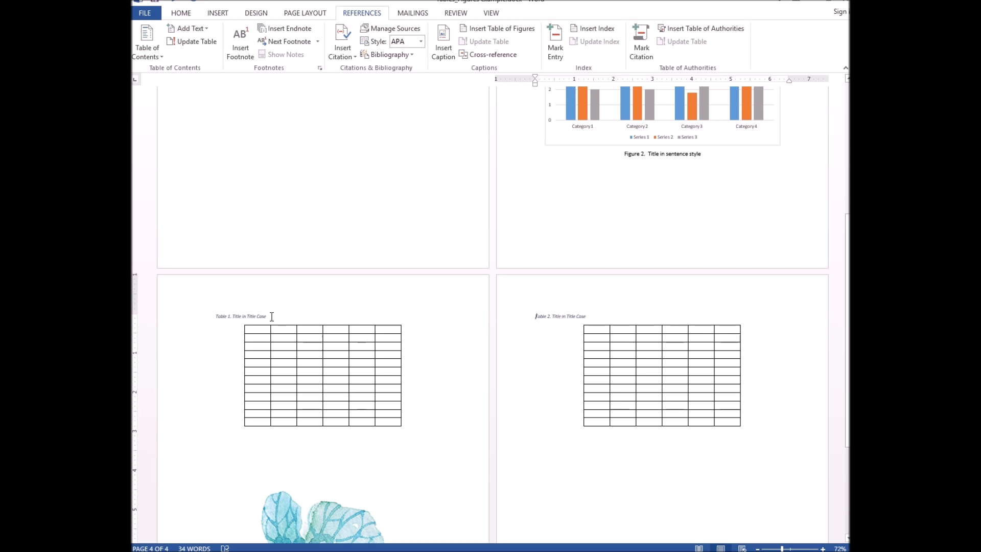
left_click_drag(267, 315, 221, 320)
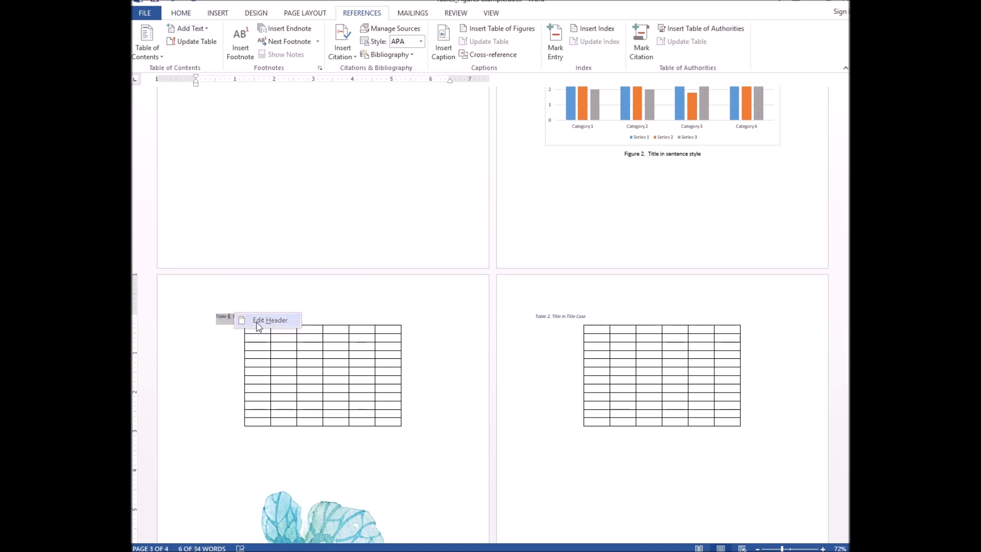
left_click_drag(272, 317, 224, 321)
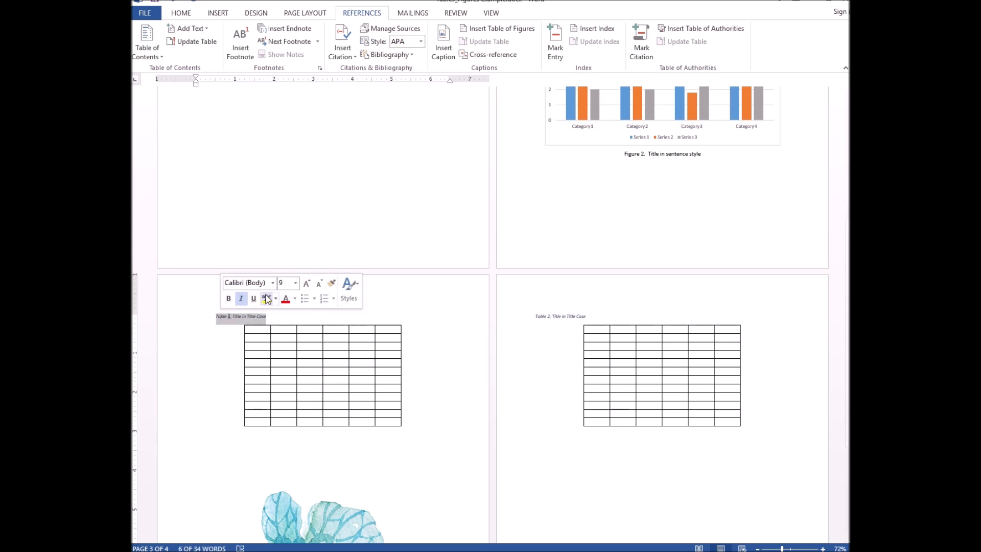
left_click(185, 14)
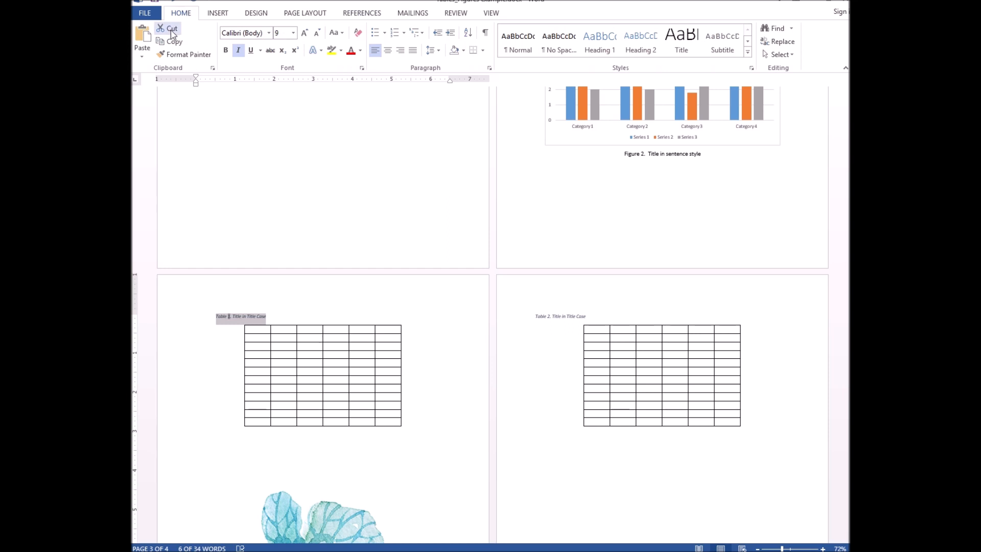
left_click(268, 33)
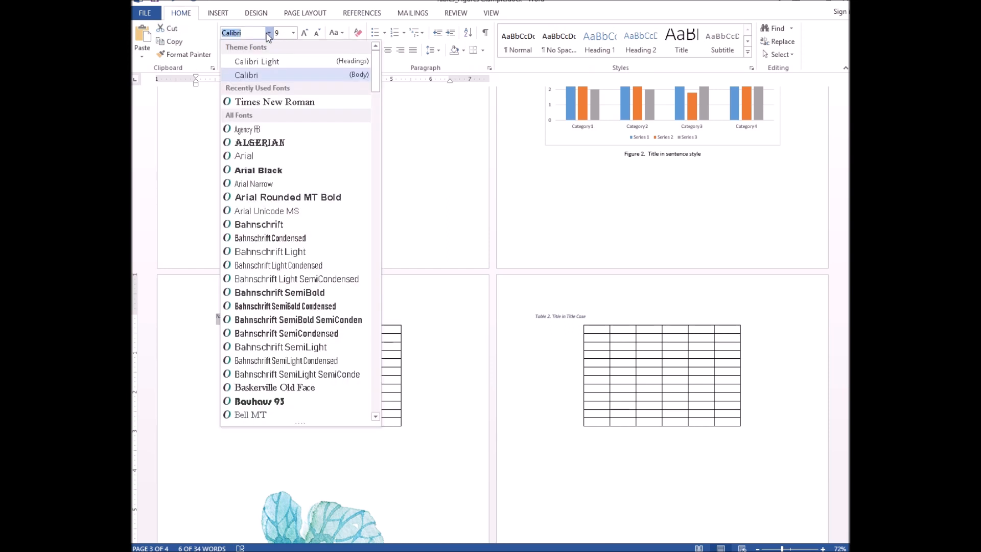
left_click(292, 102)
left_click(293, 33)
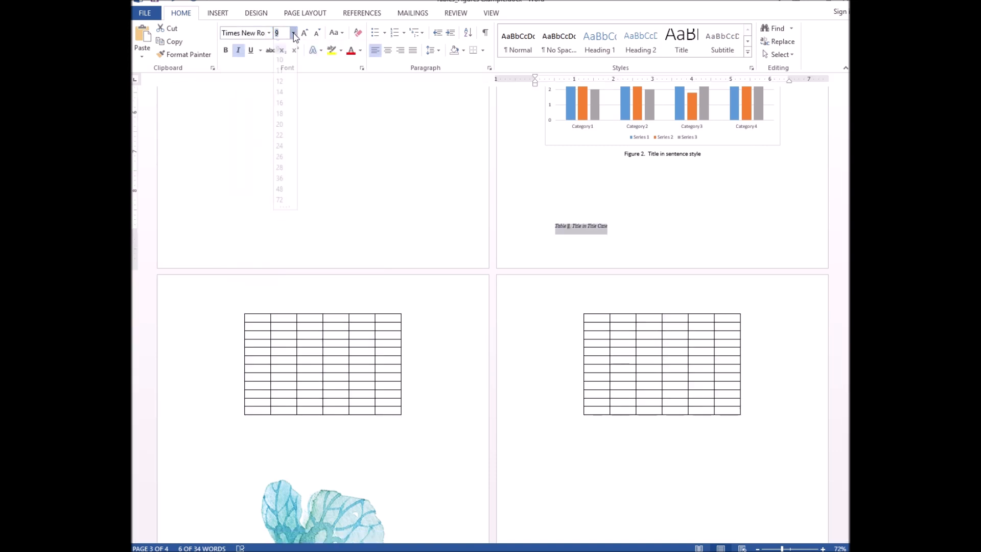
left_click(282, 89)
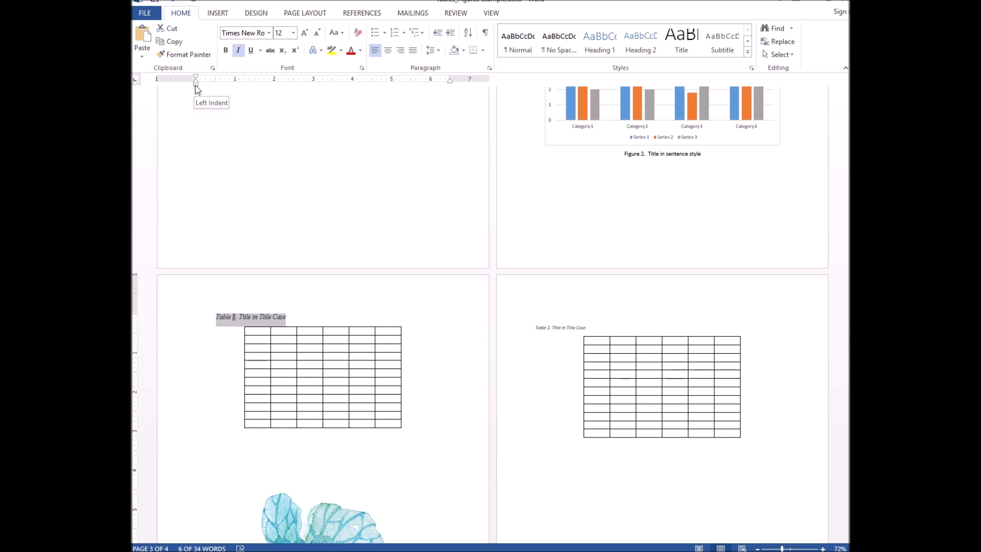
Step: Indent the Table 1 caption to about 1.25 inches so it lines up with the table's left edge
mouse_move(195, 85)
left_mouse_down()
mouse_move(211, 88)
mouse_move(195, 87)
left_mouse_up()
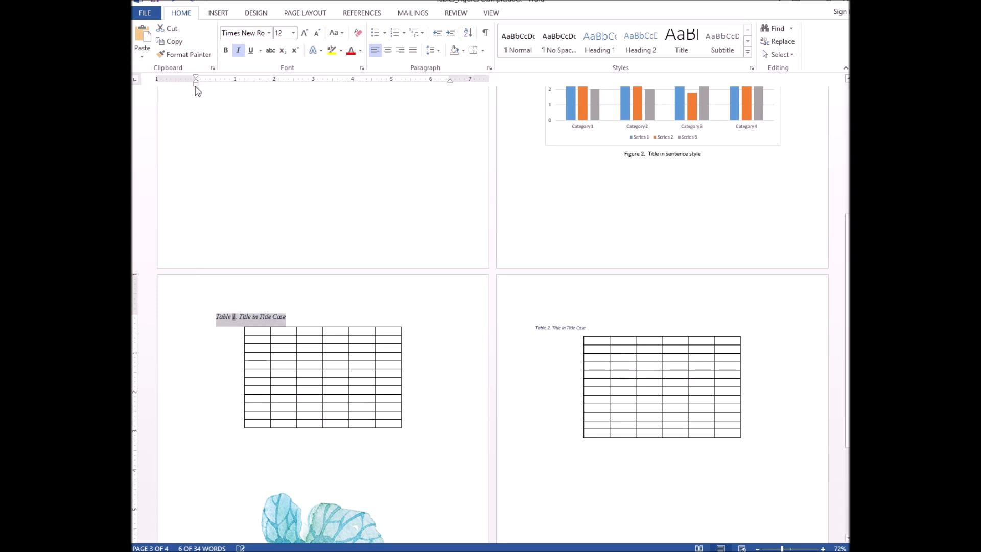
left_click_drag(195, 83, 244, 90)
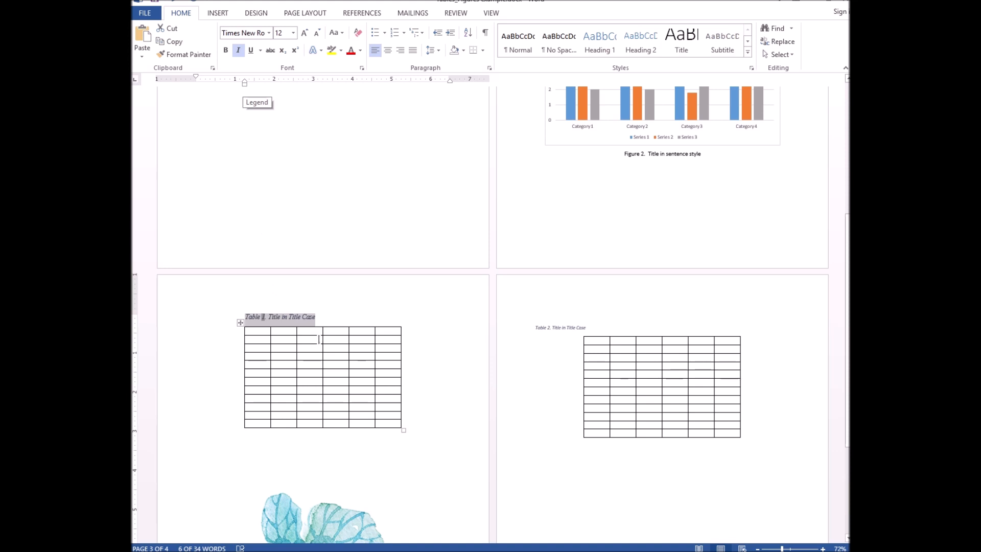
left_click(317, 318)
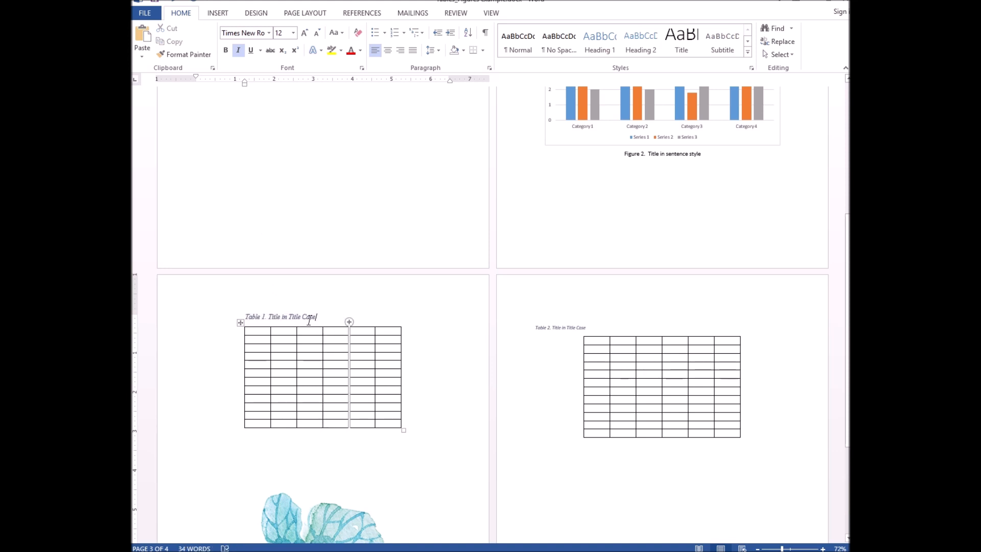
Step: Remove the italics from the whole Table 1 caption and set its font color to Automatic
left_click_drag(318, 316, 254, 318)
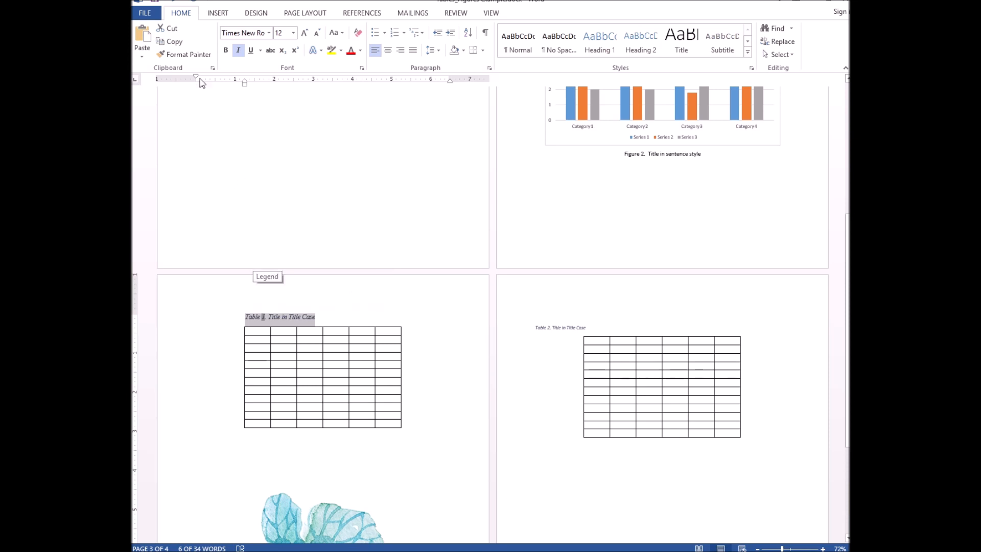
left_click(239, 50)
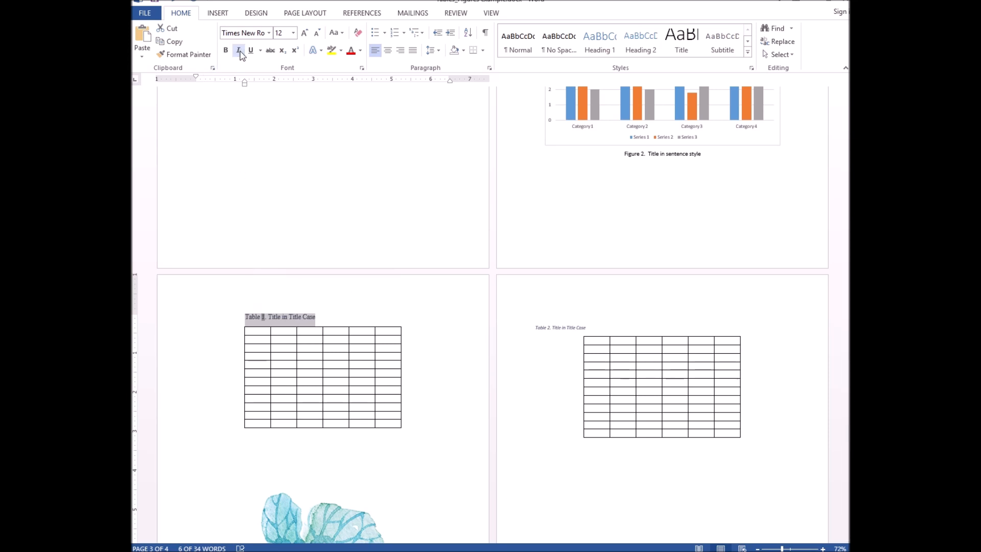
left_click(360, 50)
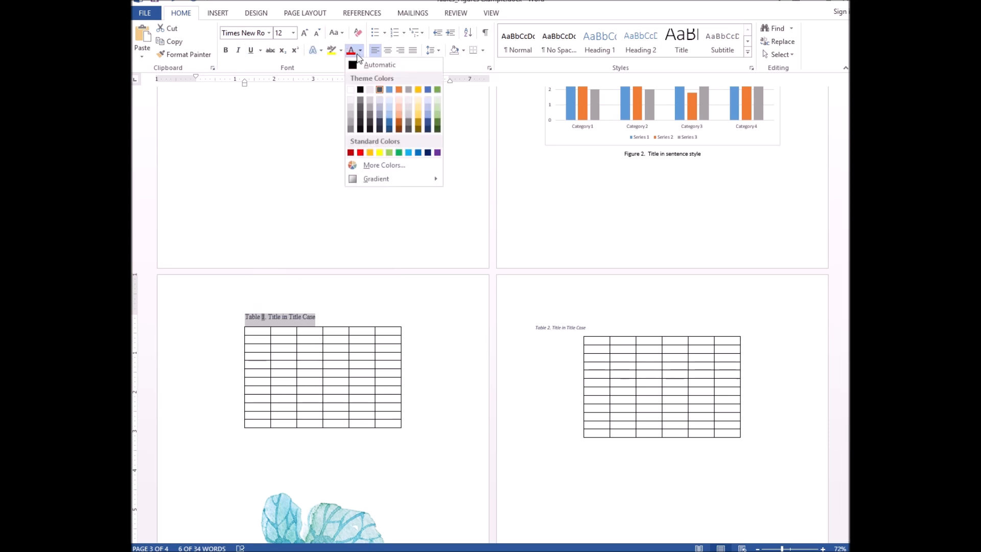
left_click(354, 67)
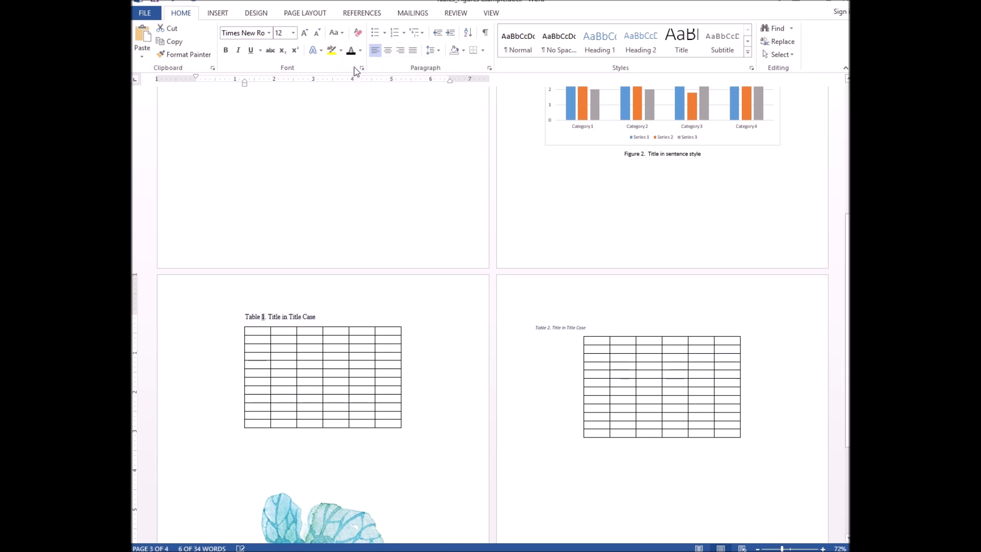
left_click(329, 316)
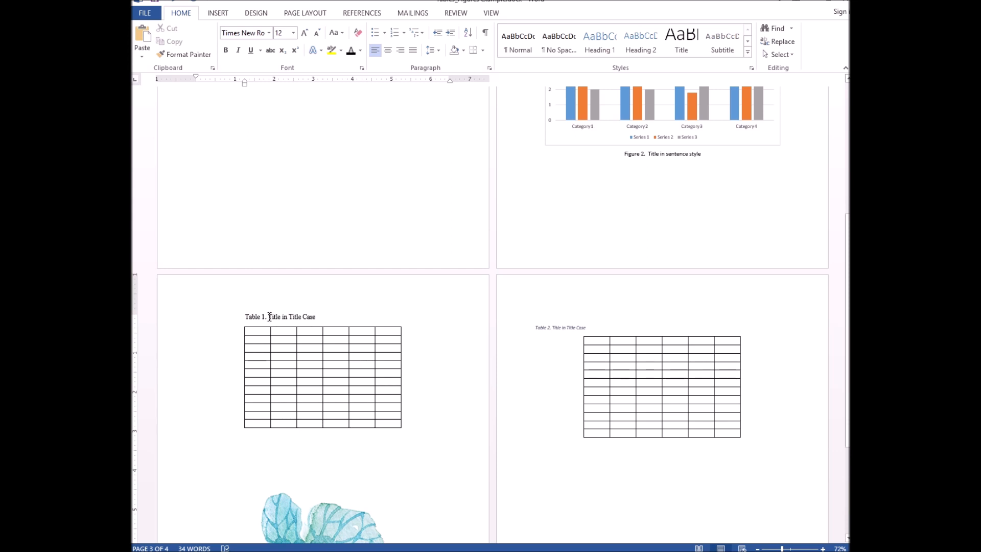
Step: Break the Table 1 caption before "Title in Title Case" and indent the new line to the table's left edge
key("Return")
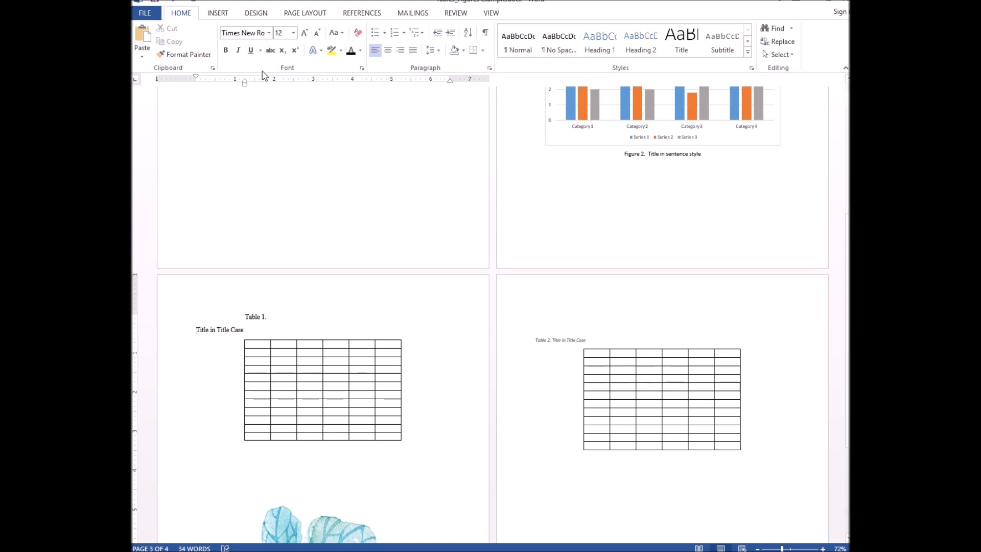
key("Tab")
key("Tab")
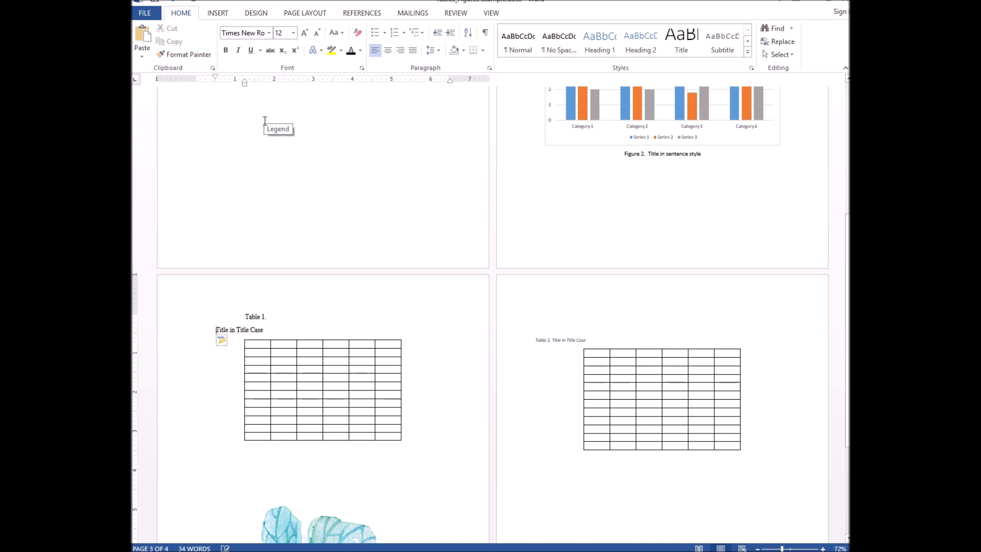
key("Tab")
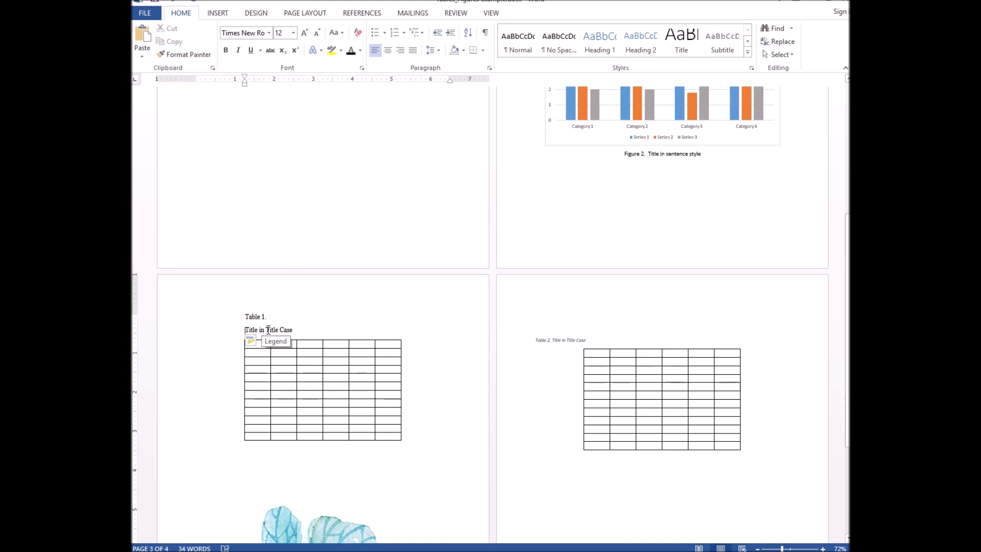
Step: Italicize the "Title in Title Case" line above the first table
left_click_drag(246, 330, 294, 329)
left_click(272, 309)
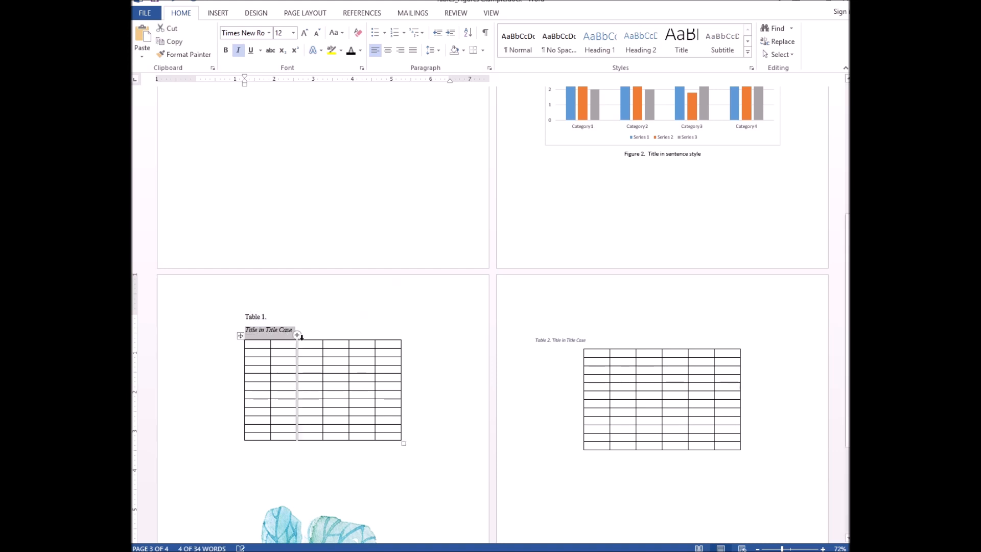
left_click(309, 338)
left_click(347, 325)
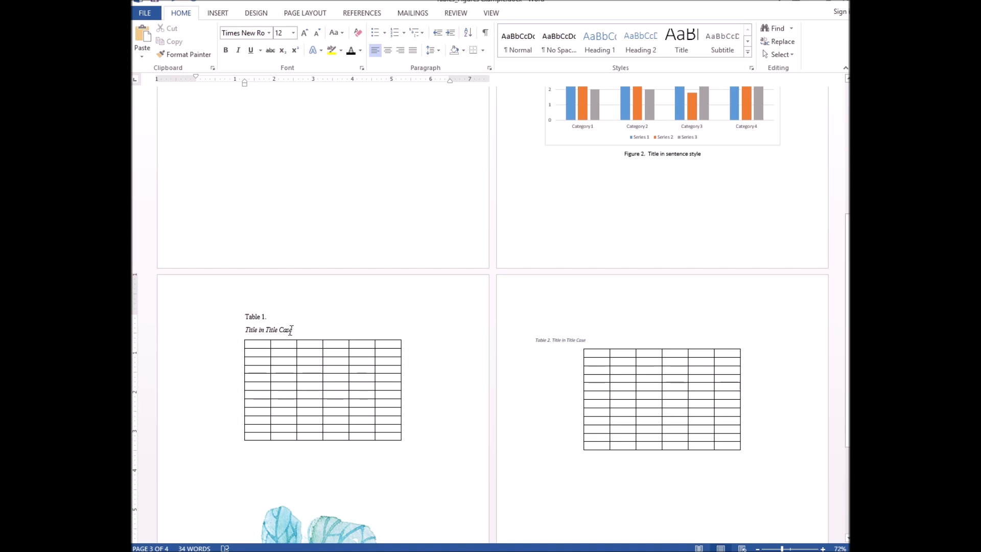
Step: Undo the line break, indent and italics in the Table 1 caption, returning it to a single line
key("ctrl+z")
key("ctrl+z")
key("ctrl+z")
key("ctrl+z")
key("ctrl+z")
key("ctrl+z")
key("ctrl+z")
key("ctrl+z")
key("ctrl+z")
key("ctrl+z")
key("ctrl+z")
key("ctrl+z")
key("ctrl+z")
key("ctrl+z")
key("ctrl+z")
key("ctrl+z")
key("ctrl+z")
key("ctrl+z")
key("ctrl+z")
key("ctrl+z")
key("BackSpace")
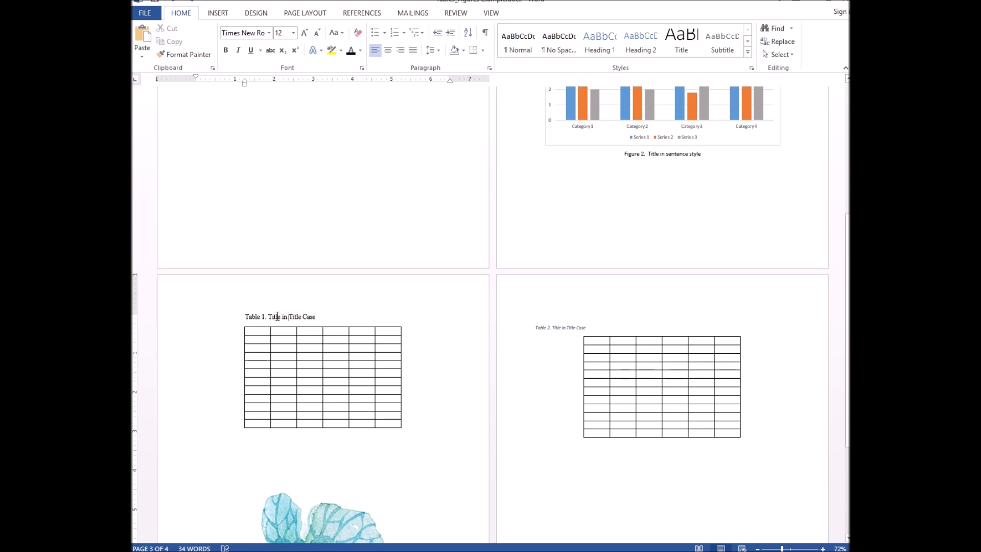
Step: Copy the Table 1 caption's formatting onto the whole Table 2 caption with Format Painter
left_click(187, 56)
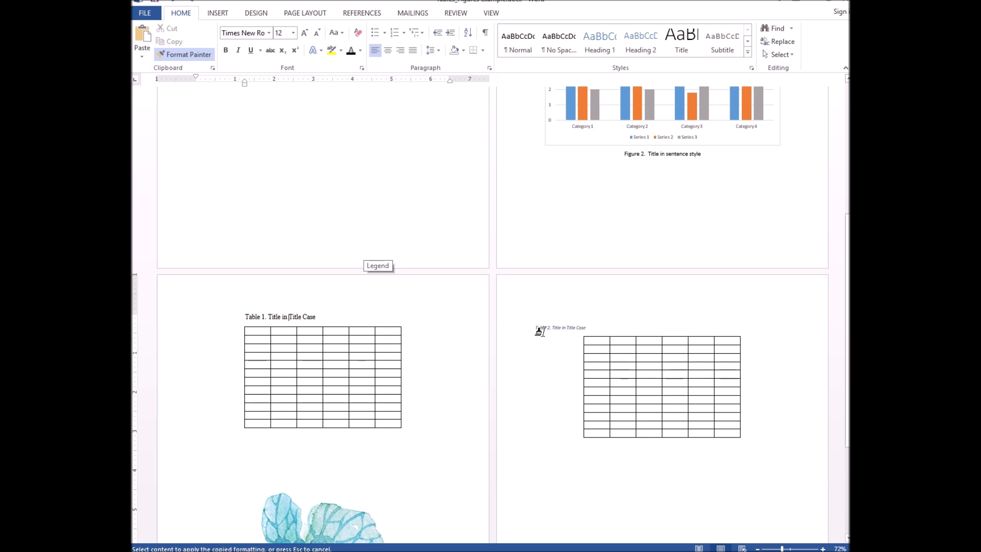
left_click_drag(531, 328, 584, 327)
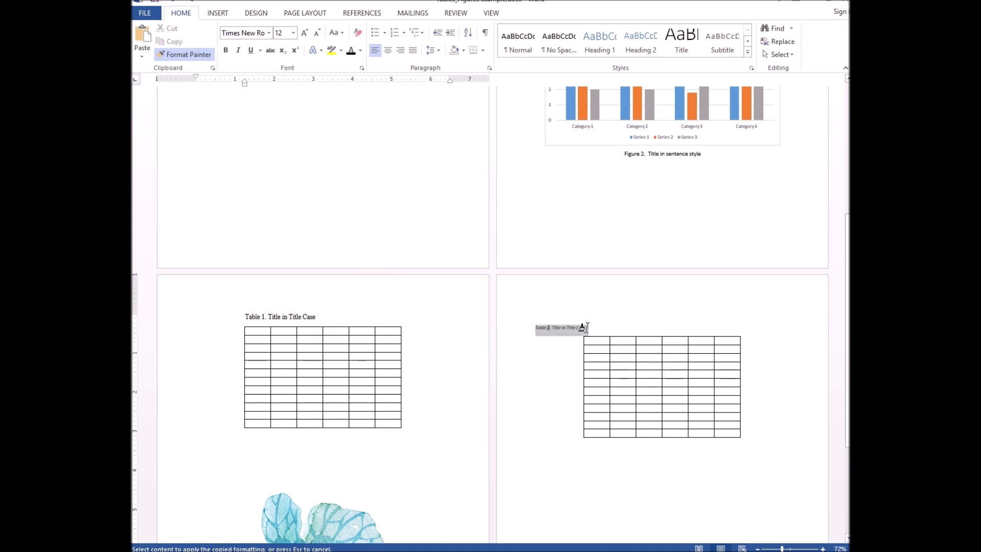
left_click_drag(583, 328, 584, 327)
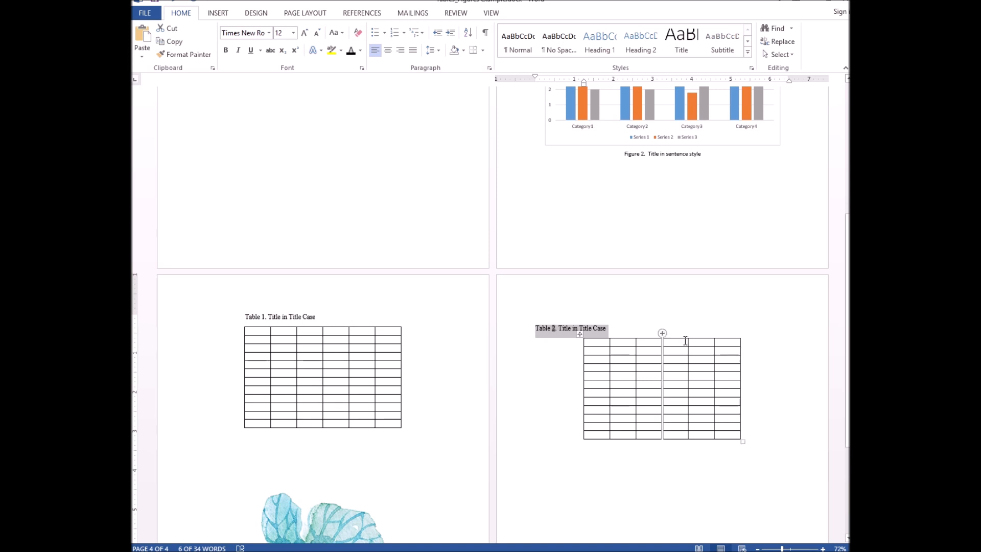
Step: Indent the start of the Table 2 caption so it lines up with the second table's left edge
left_click(534, 325)
left_click(536, 328)
key("Tab")
key("Tab")
key("Tab")
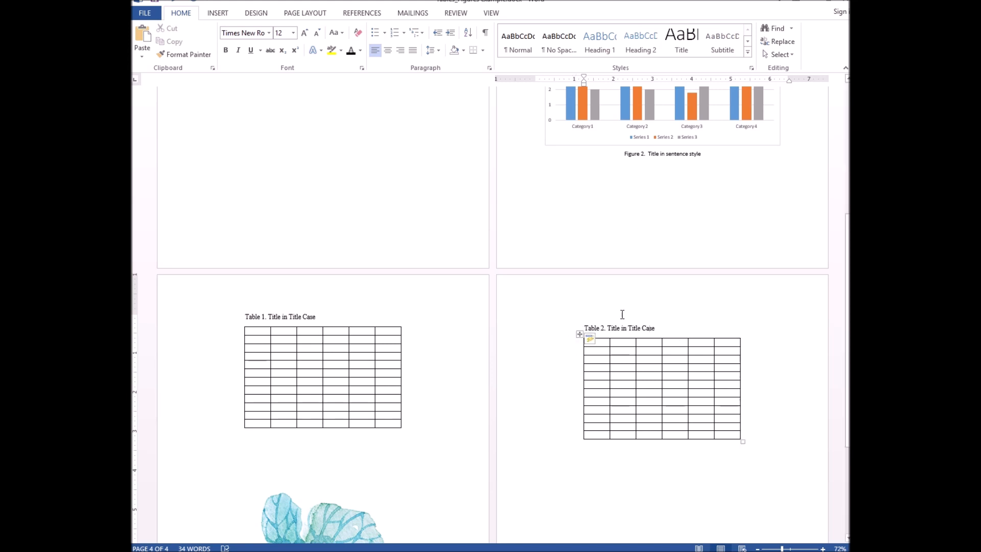
left_click(621, 329)
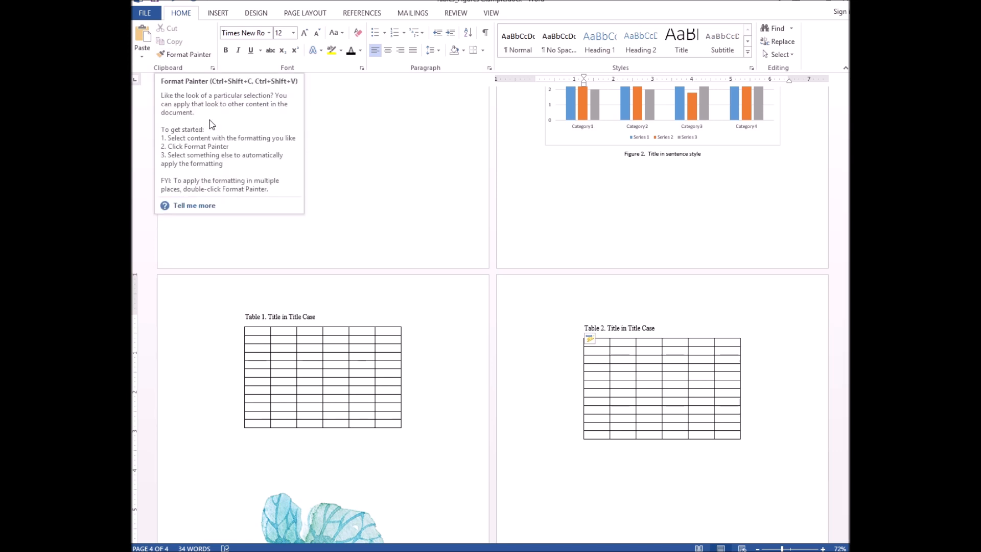
left_click(188, 55)
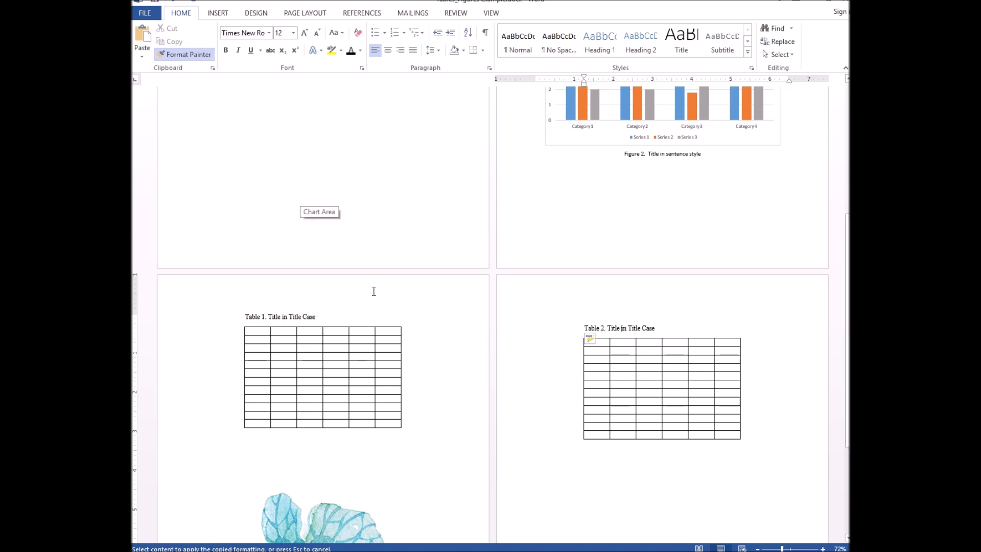
left_click(195, 59)
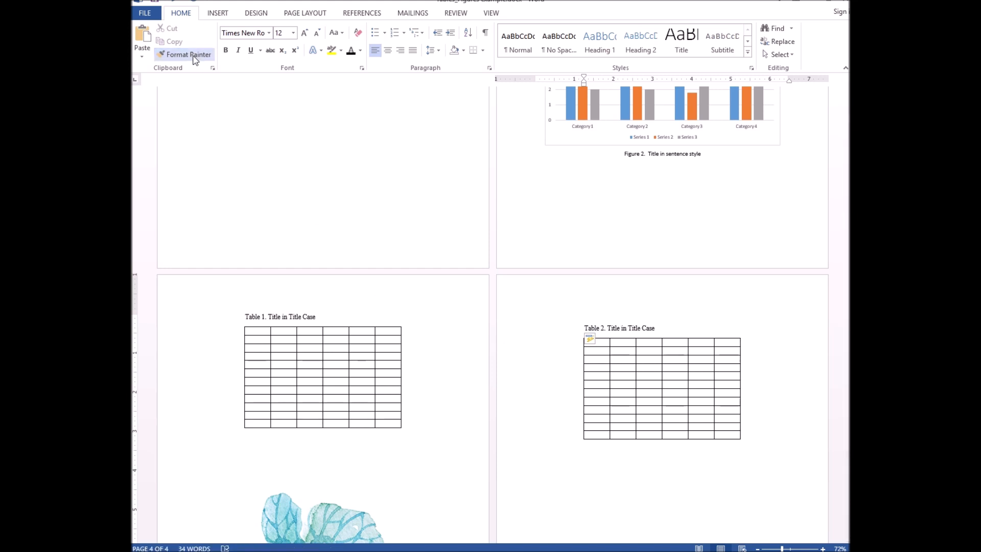
mouse_move(297, 314)
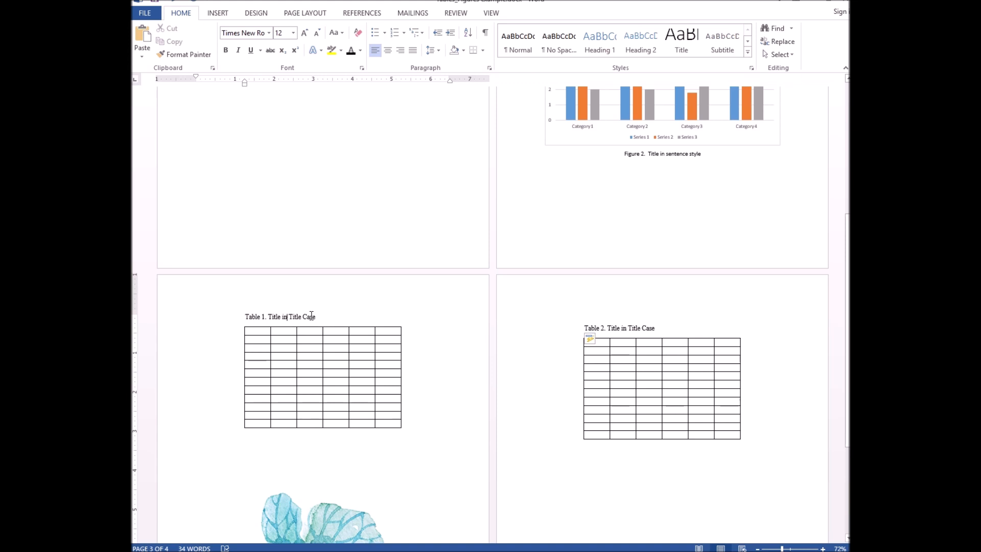
Step: Start inserting a table of figures on the blank first page, with caption label Table and the dotted tab leader
scroll(318, 304, "up", 5)
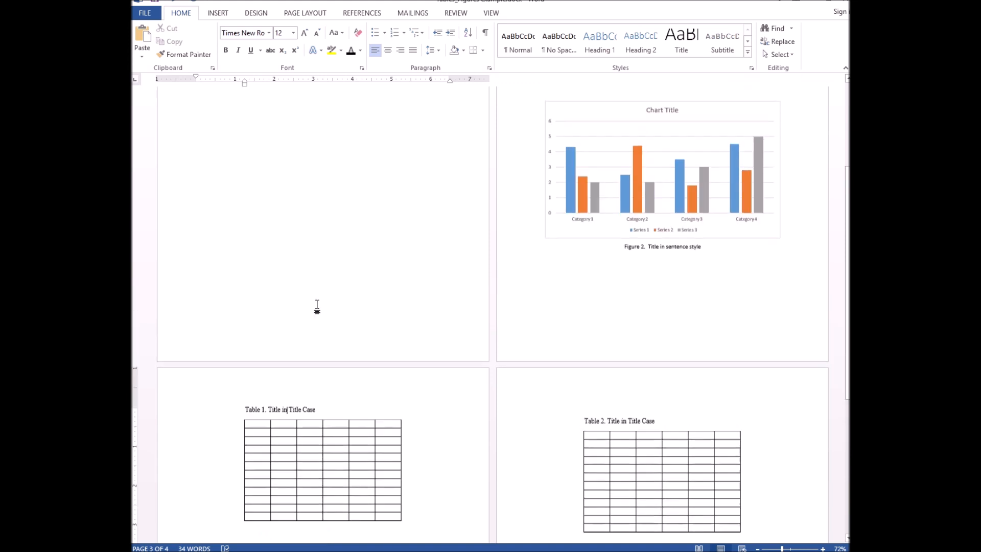
left_click(325, 137)
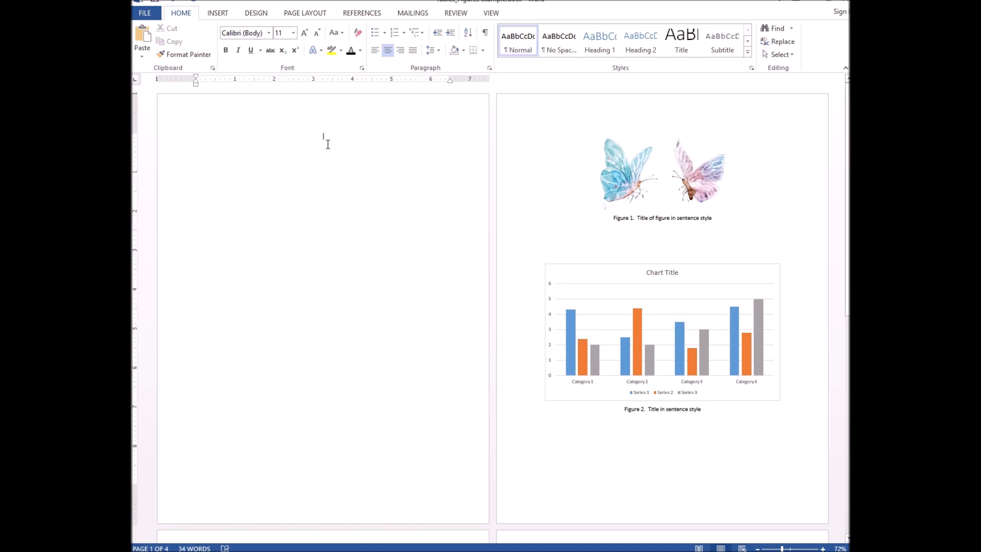
left_click(365, 14)
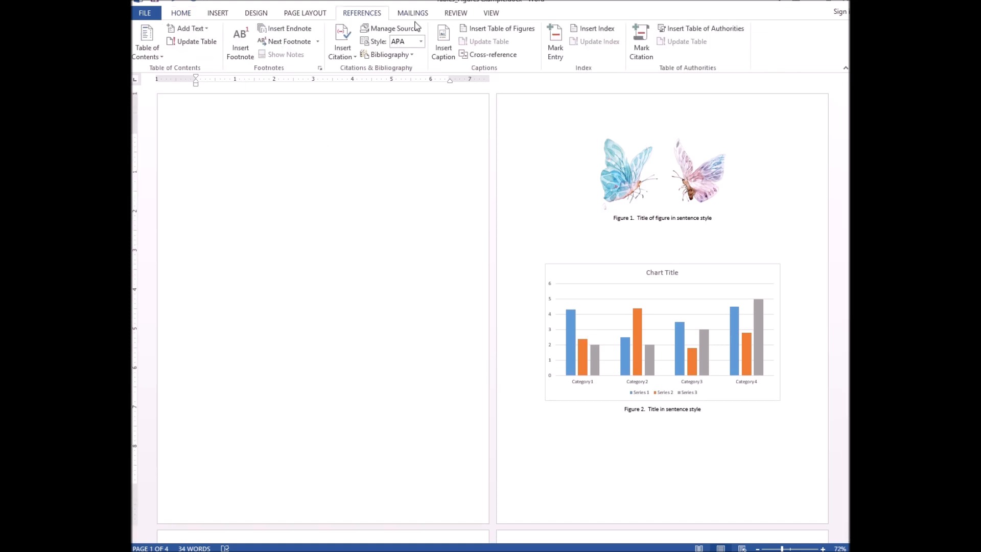
left_click(500, 34)
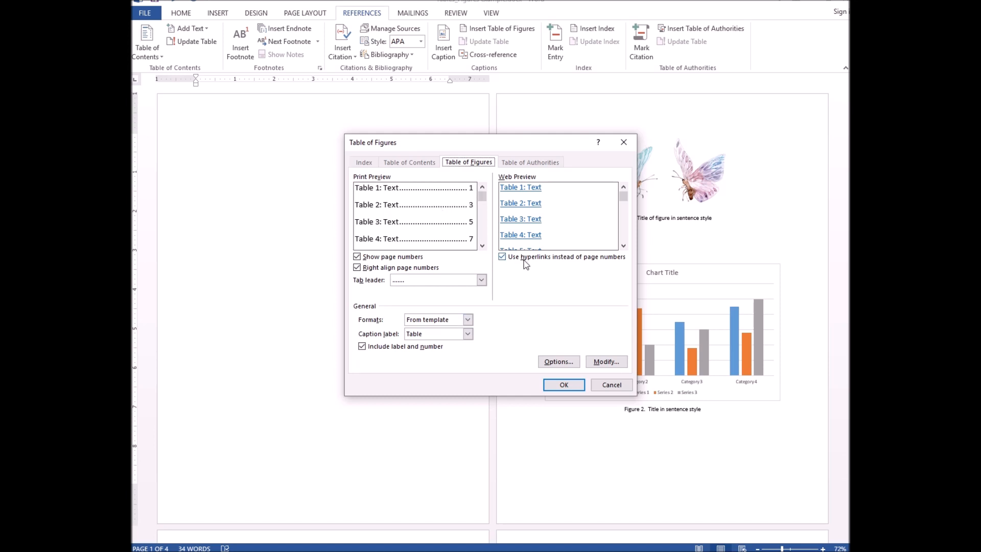
left_click(468, 334)
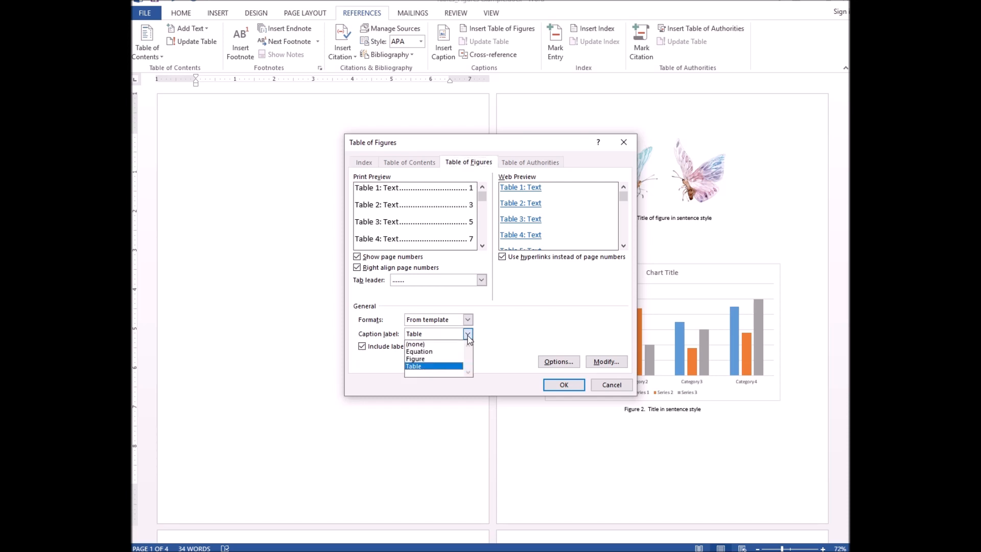
left_click(449, 370)
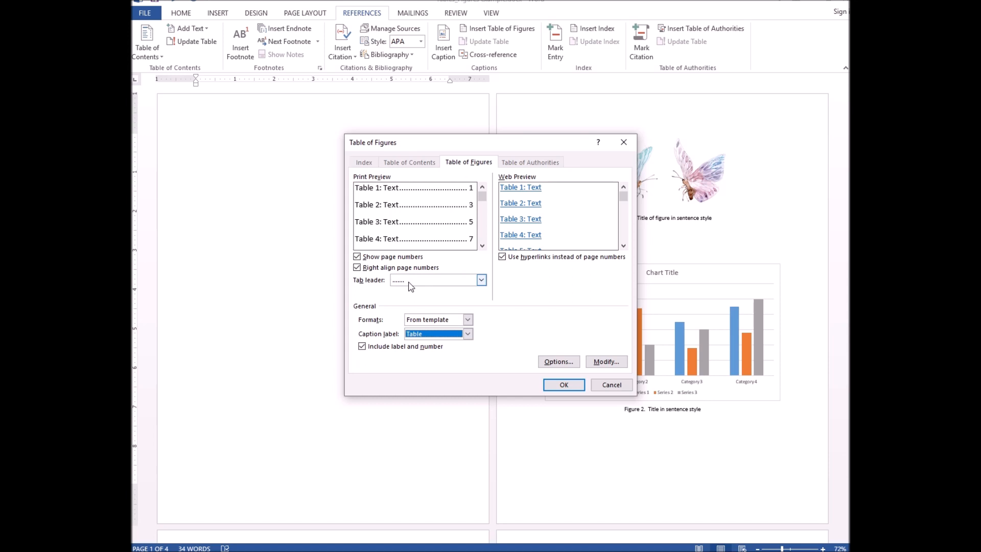
left_click(481, 281)
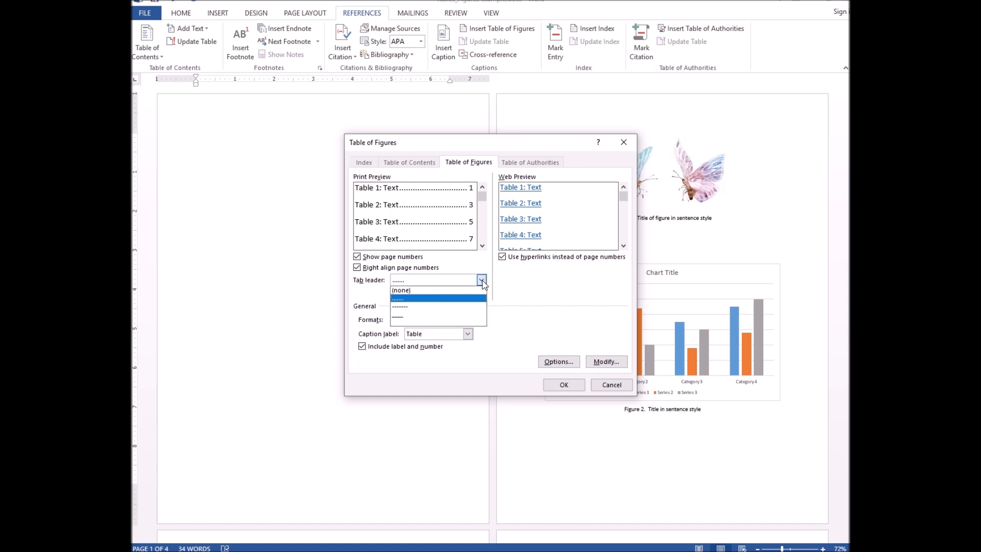
left_click(482, 281)
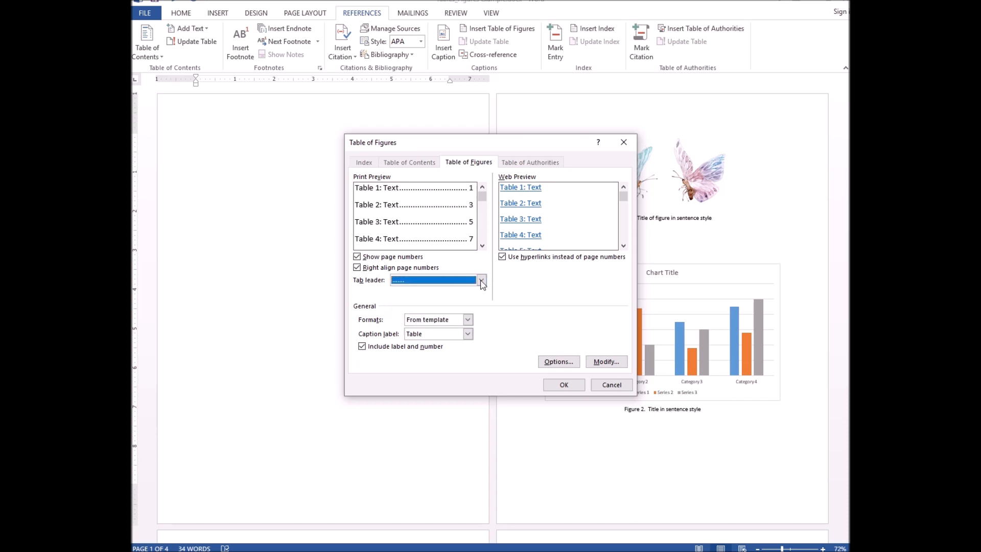
Step: Modify the Table of Figures style to use Times New Roman at 12 pt
left_click(606, 364)
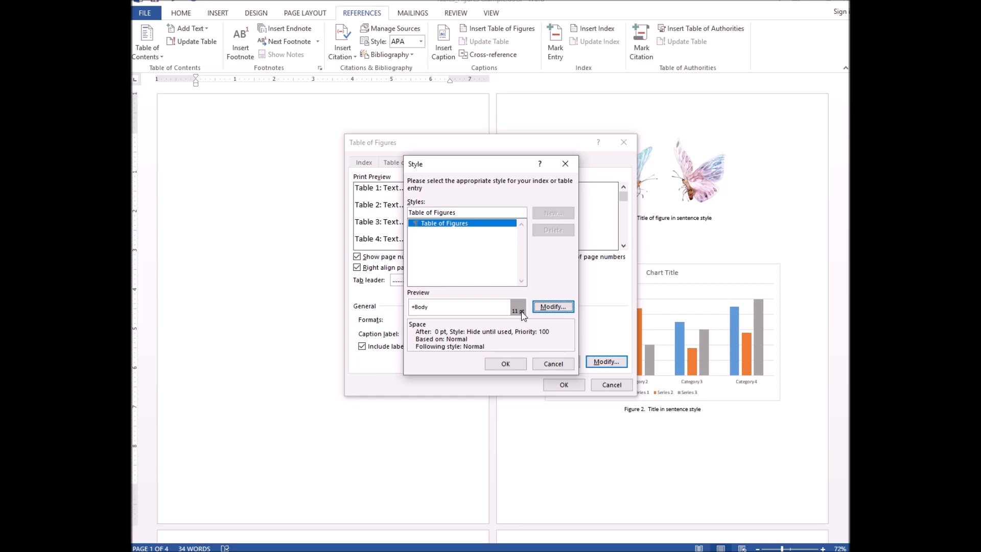
left_click(552, 309)
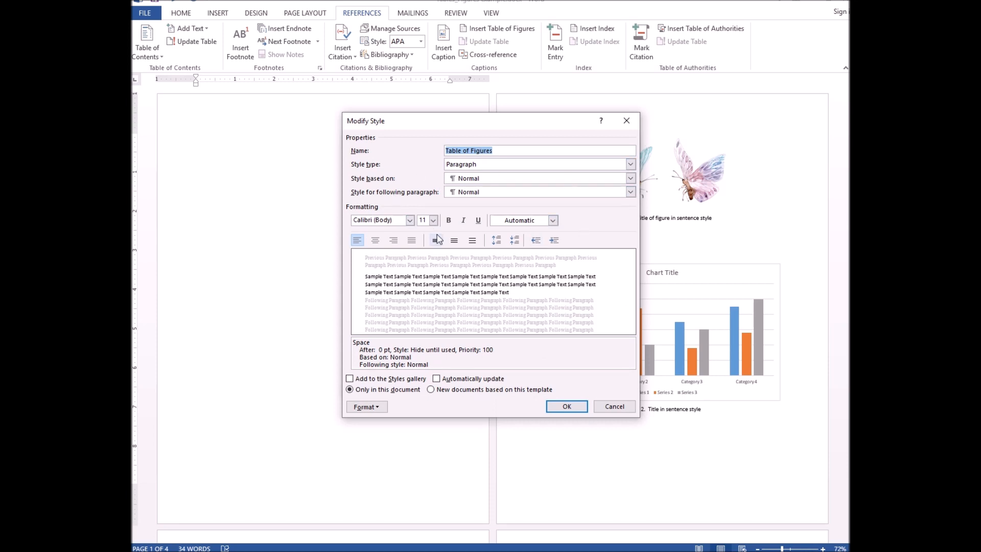
left_click(411, 220)
left_click(414, 252)
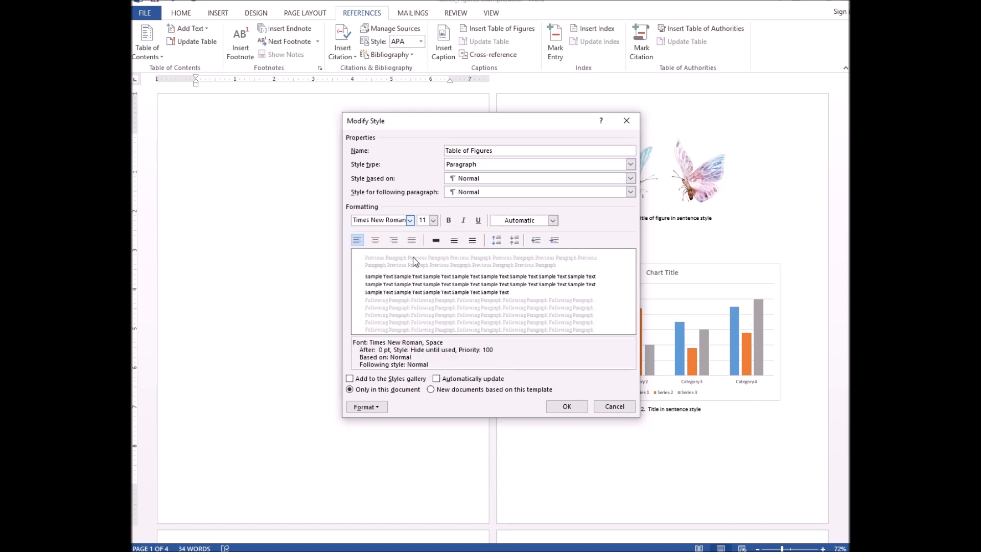
left_click(434, 220)
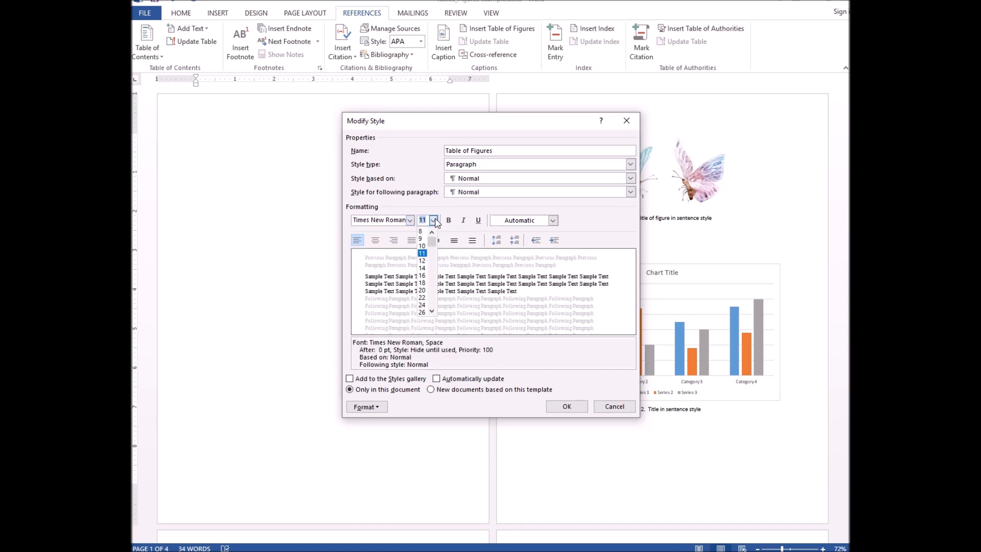
left_click(422, 260)
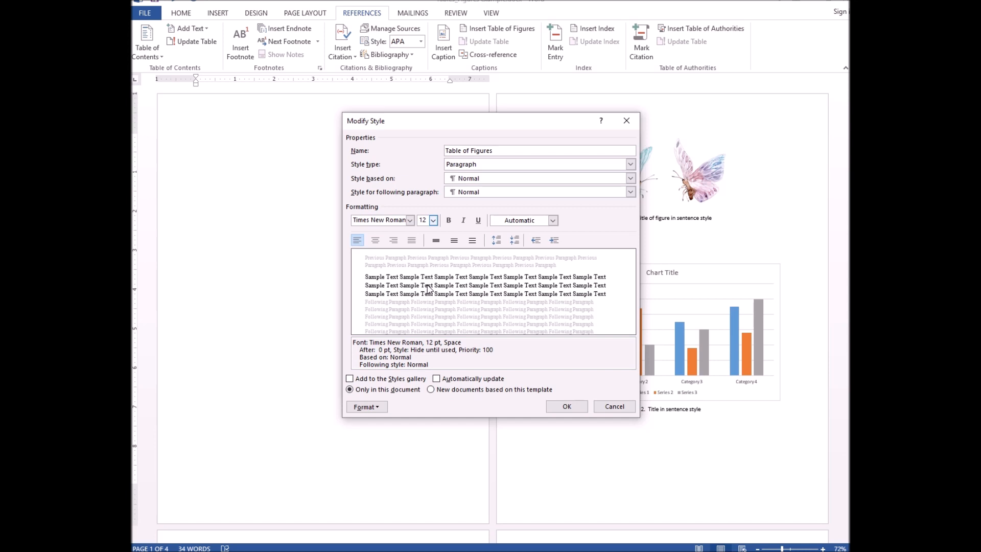
Step: Set the Table of Figures style's line spacing to Double and insert the list of tables
left_click(377, 409)
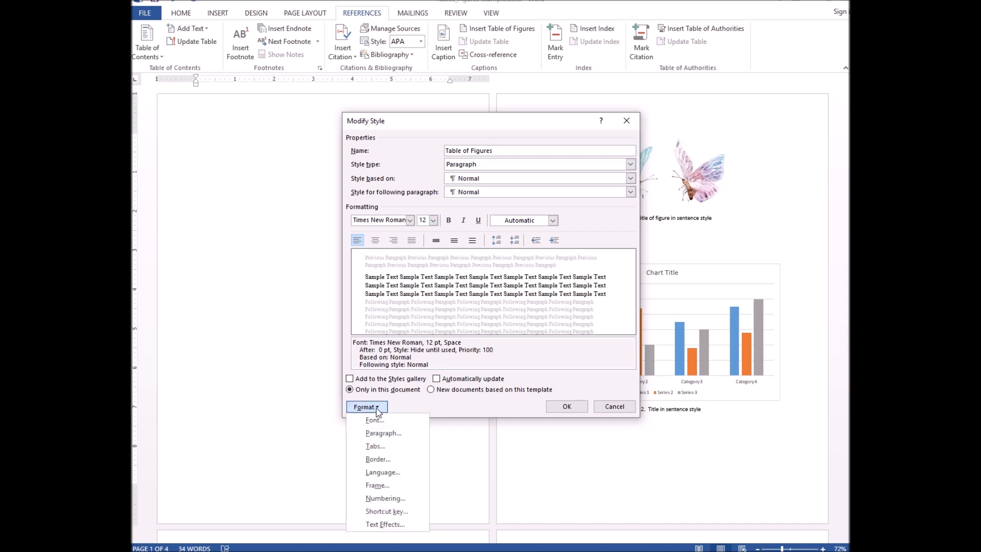
left_click(384, 434)
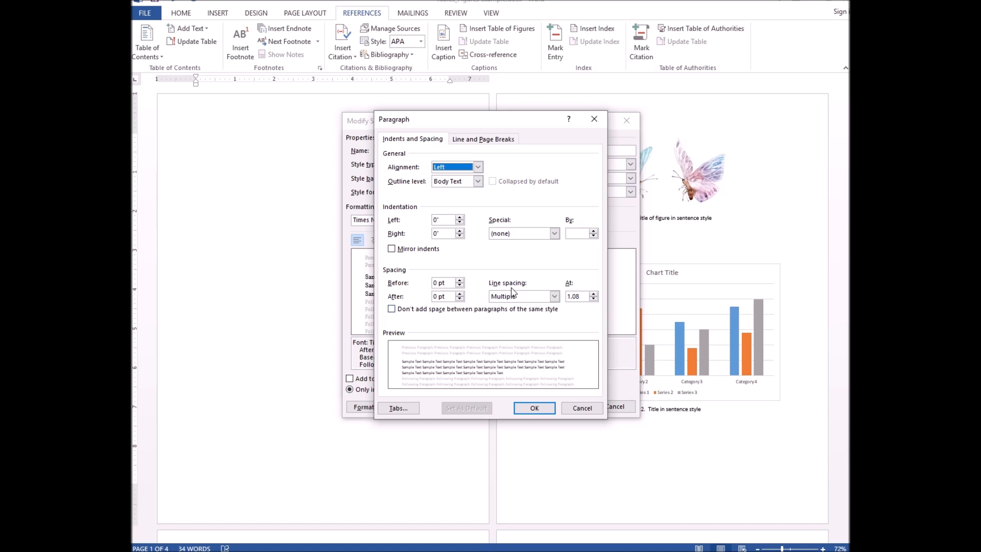
left_click(555, 297)
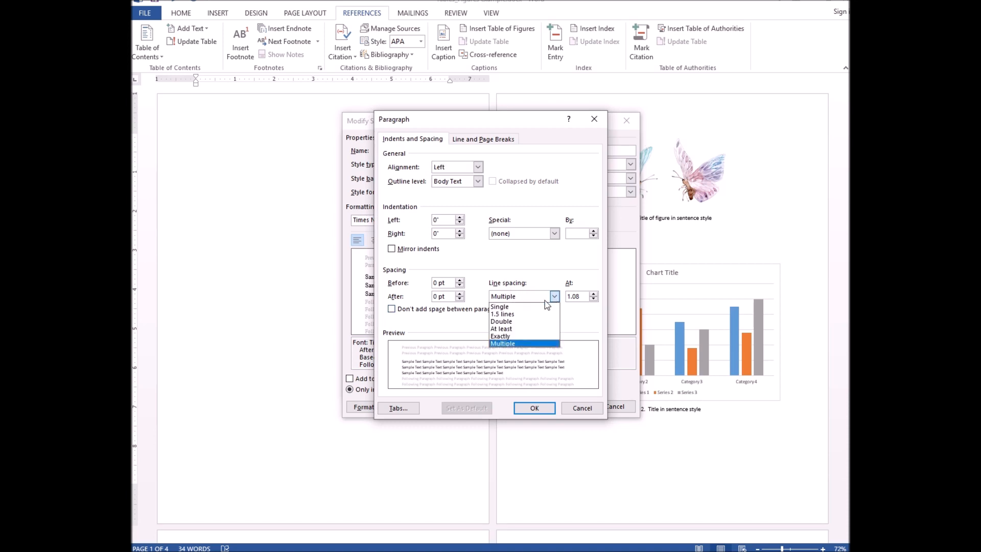
left_click(532, 321)
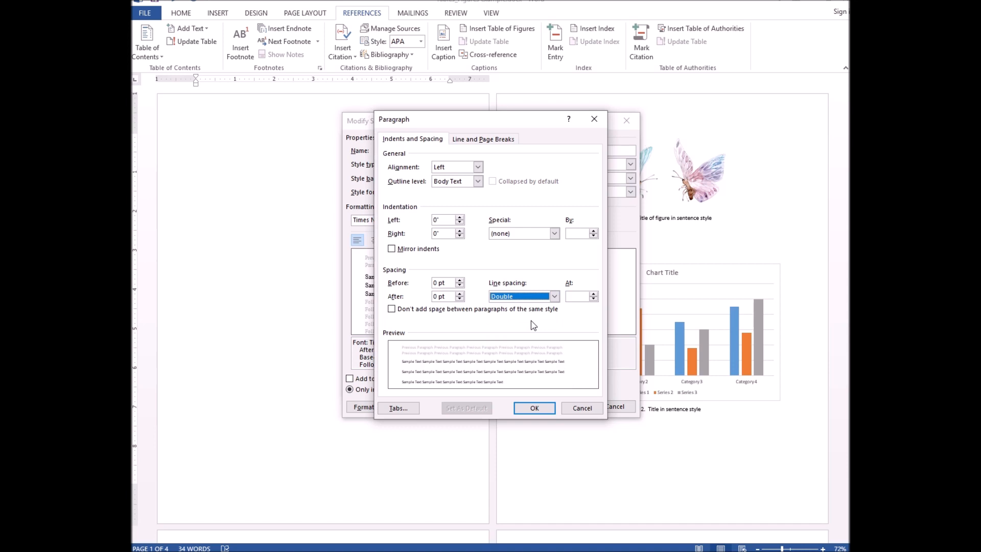
left_click(535, 409)
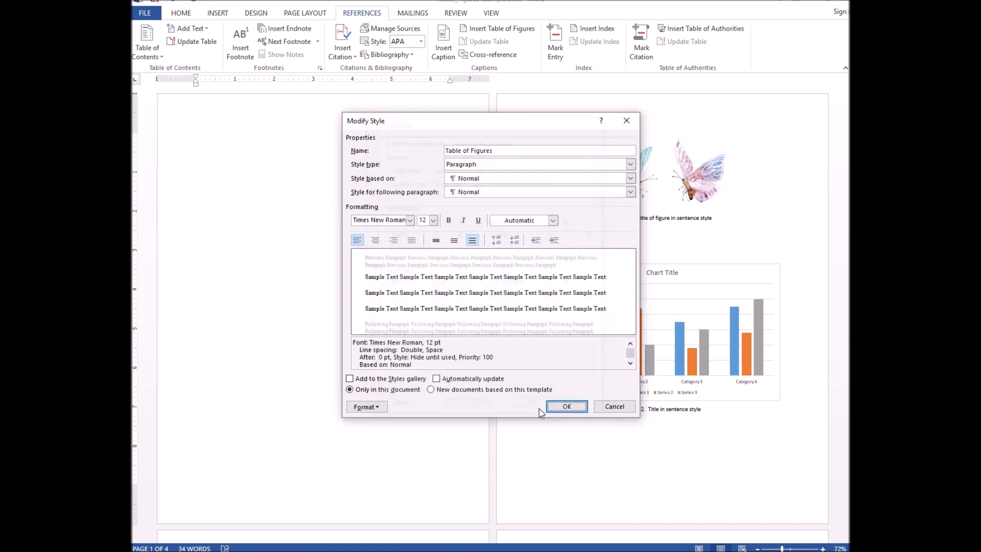
left_click(567, 407)
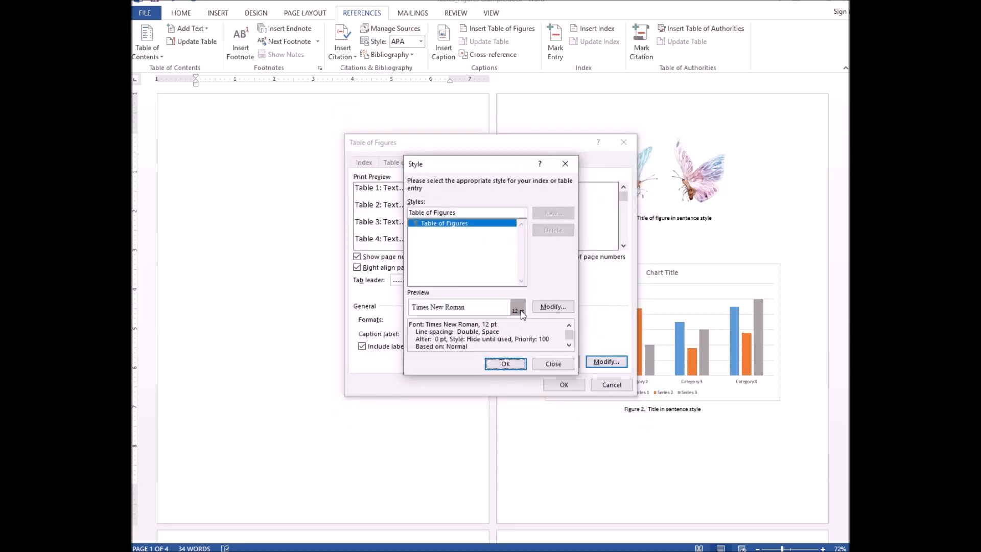
left_click(505, 363)
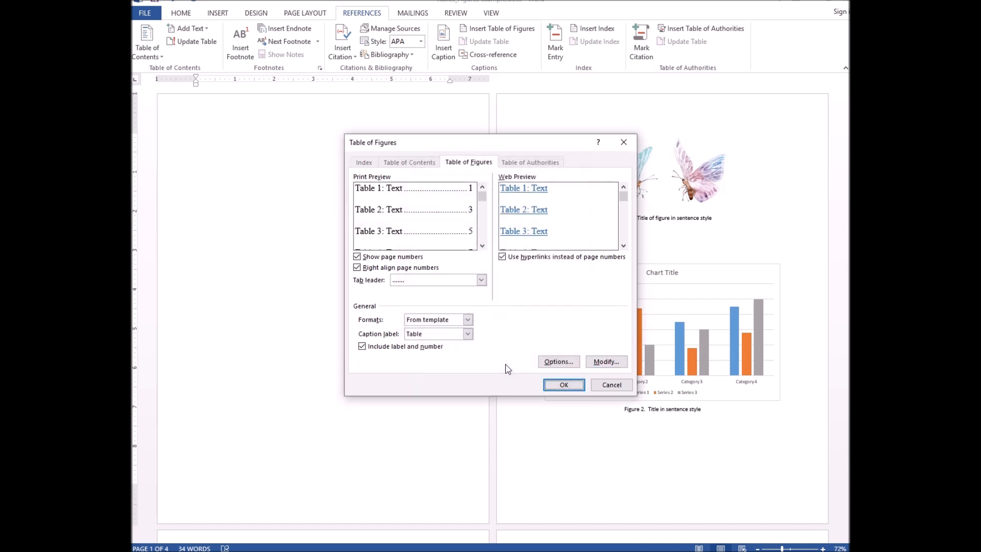
left_click(563, 385)
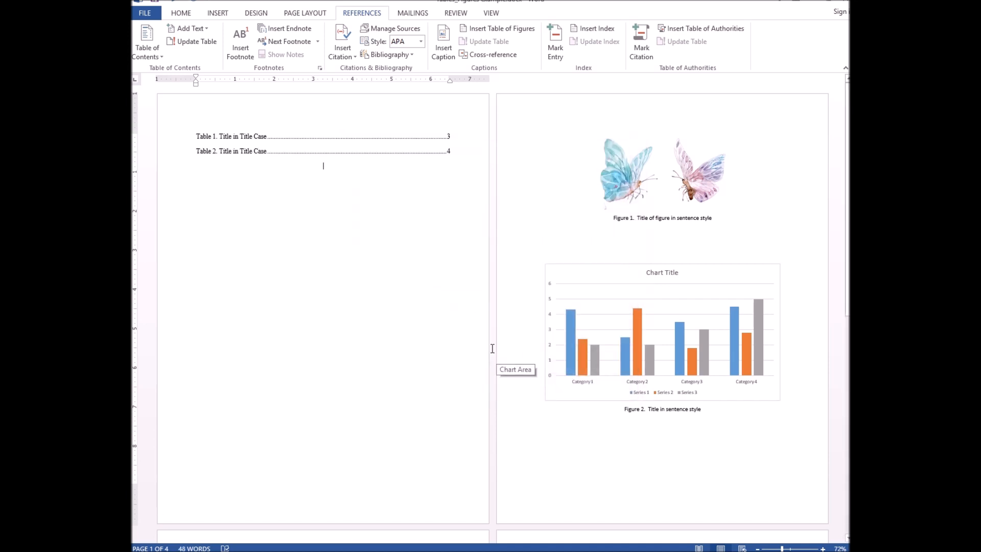
Step: Add the centred heading LIST OF TABLES on its own line above the generated list
left_click(197, 134)
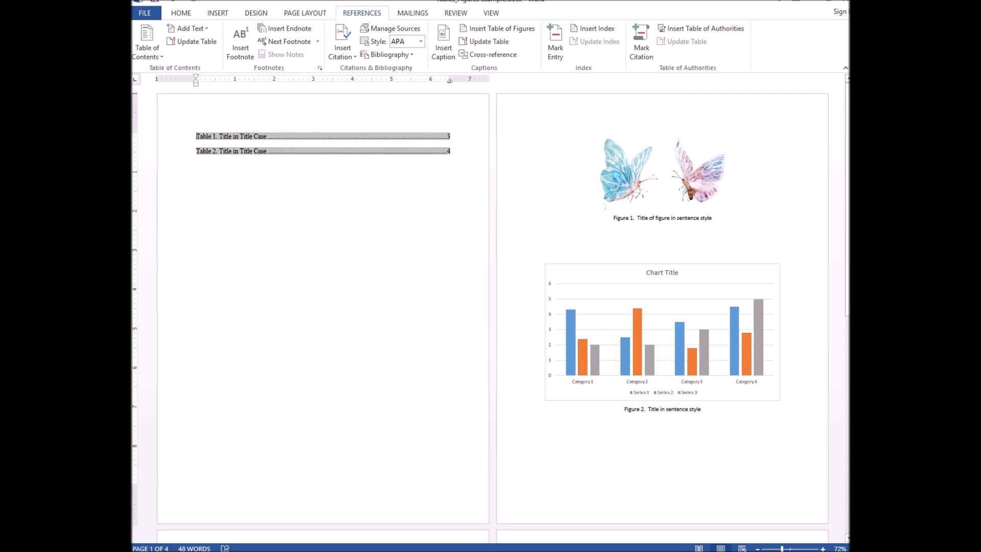
key("Return")
left_click(294, 129)
left_click(190, 15)
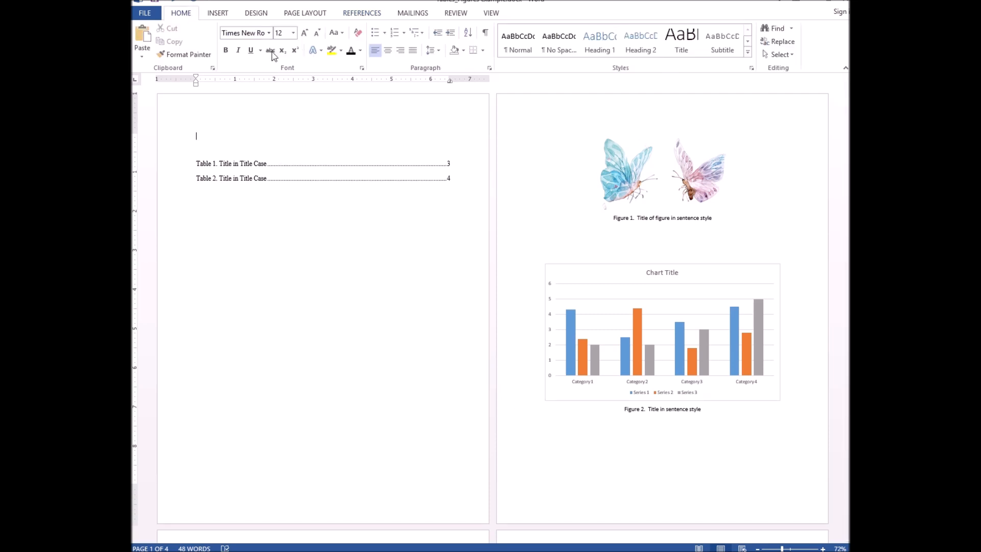
left_click(388, 51)
type("LIST OF TABLES")
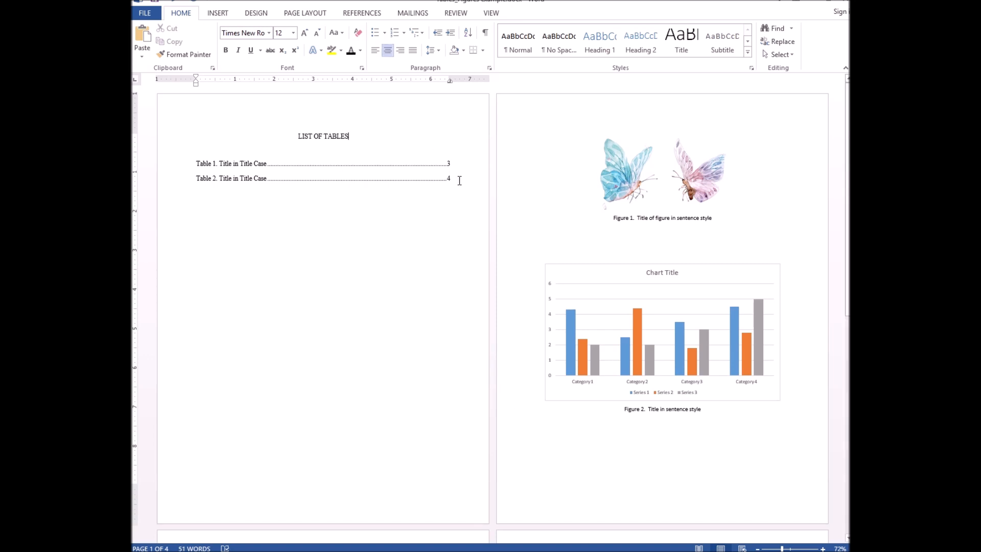
left_click(460, 181)
double_click(383, 213)
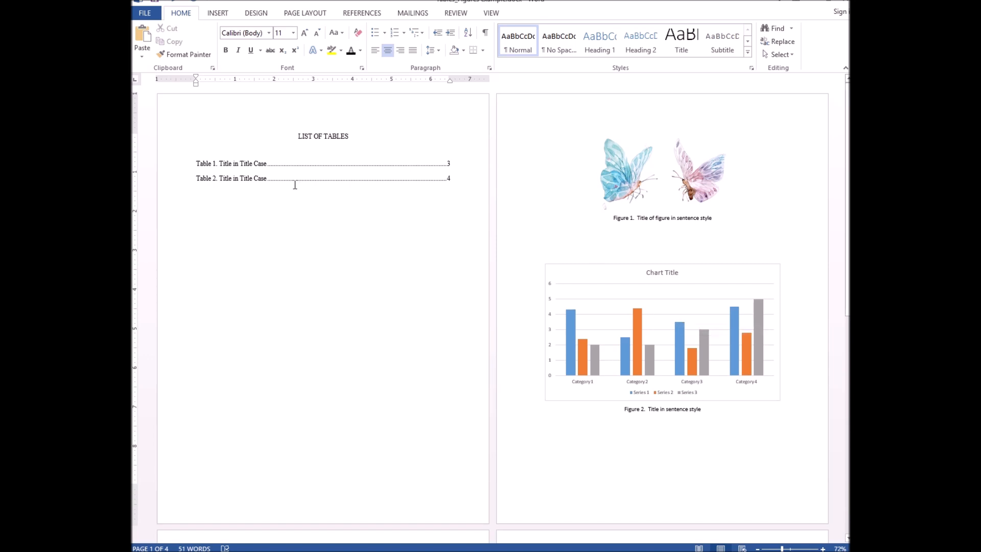
Step: Open the update options for the list of tables and close them without updating
left_click(255, 163)
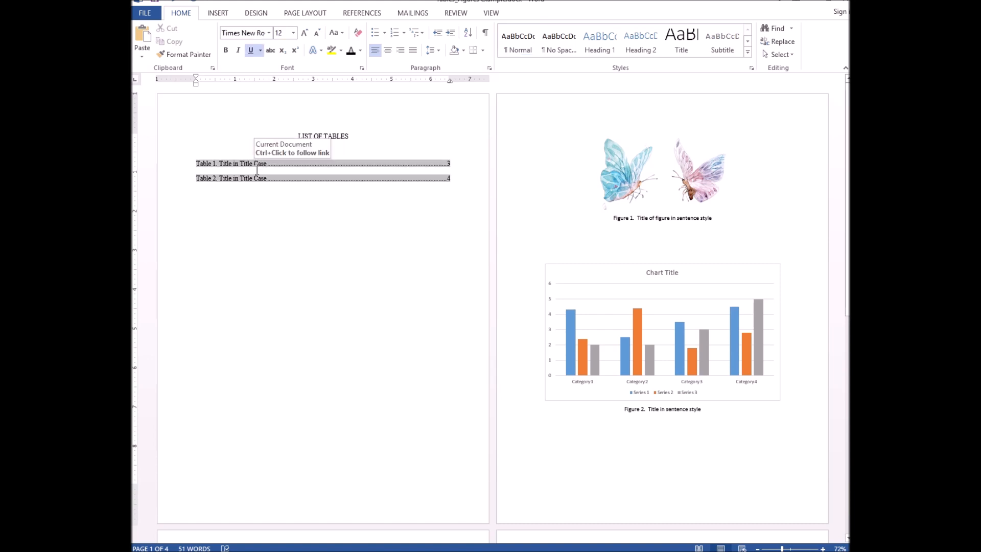
left_click(360, 16)
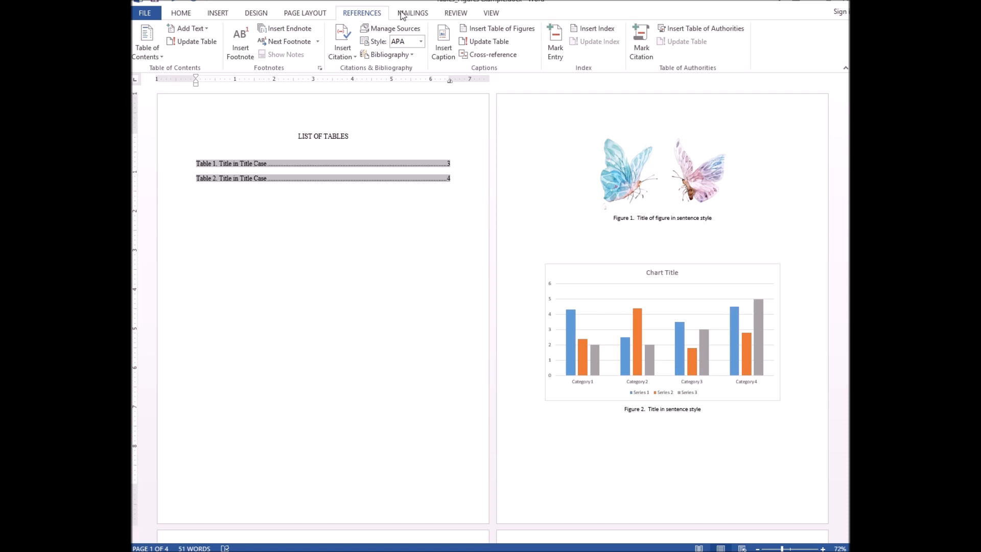
left_click(494, 44)
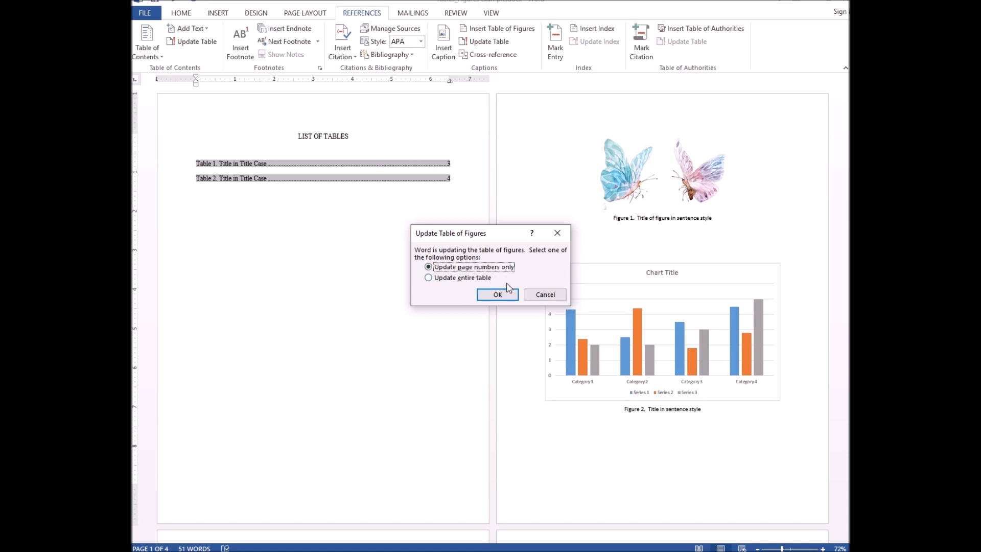
left_click(555, 297)
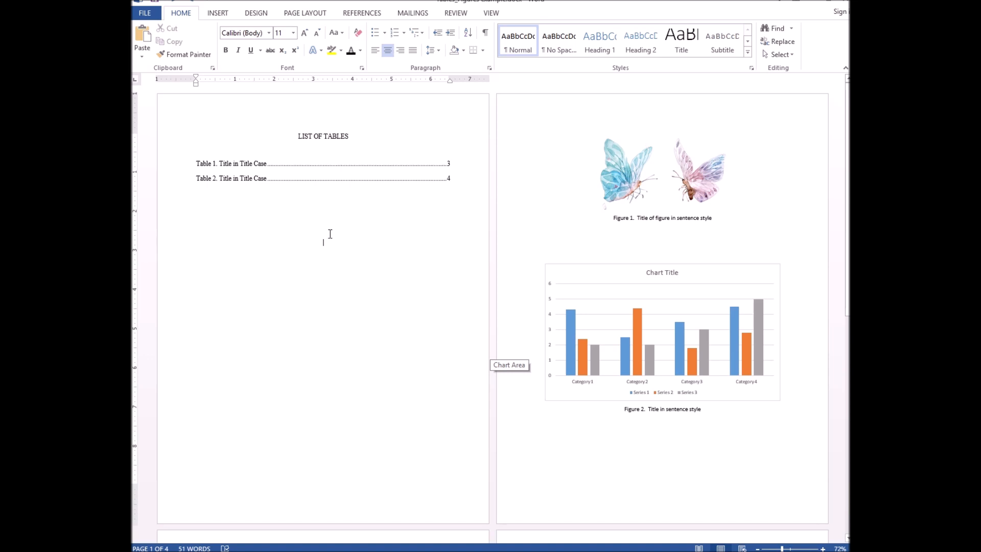
Step: Insert a page break below the list of tables and add the heading LIST OF FIGURES in Times New Roman, 12 pt, on the new page
left_click(217, 12)
left_click(156, 55)
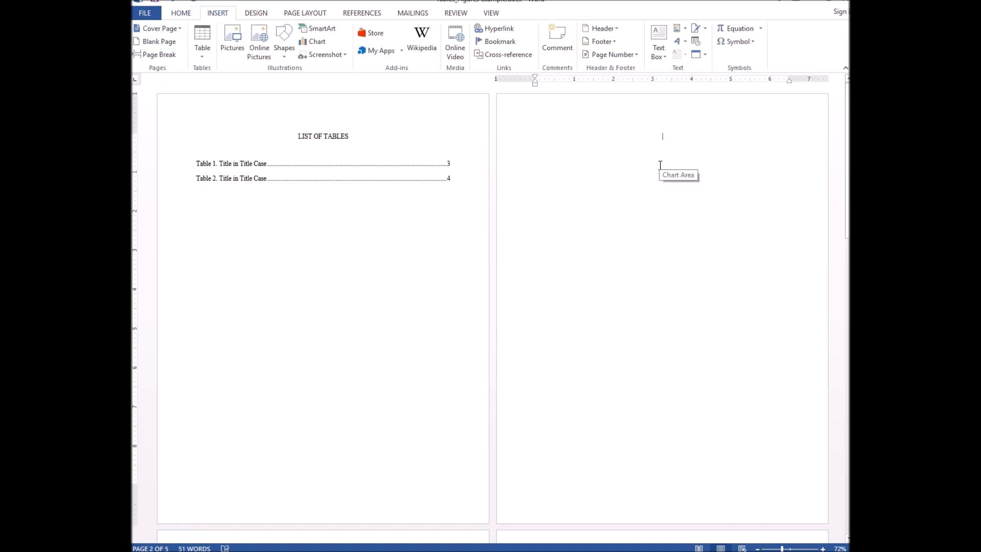
left_click(180, 15)
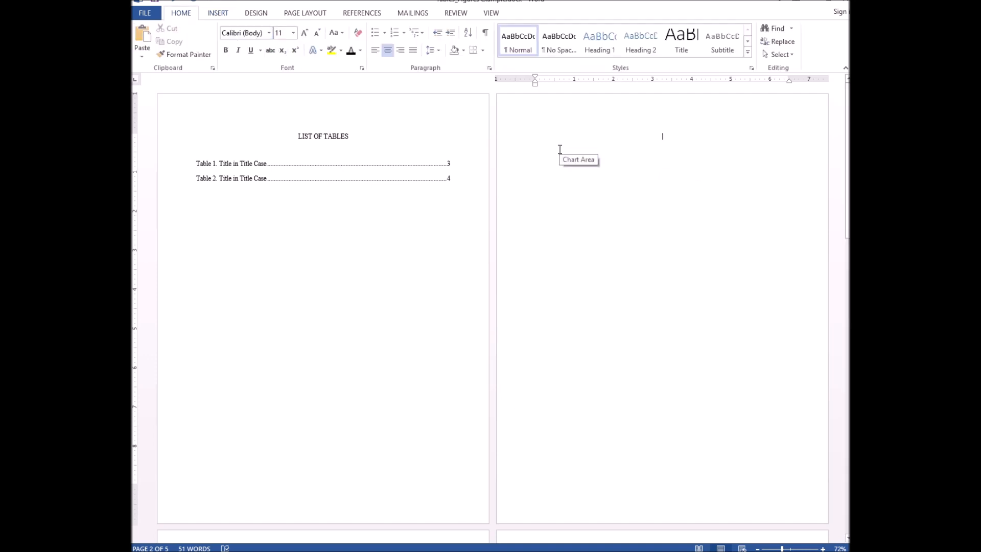
type("sd")
key("BackSpace")
key("BackSpace")
left_click(269, 33)
left_click(261, 100)
left_click(293, 33)
left_click(280, 89)
type("LIST OF T")
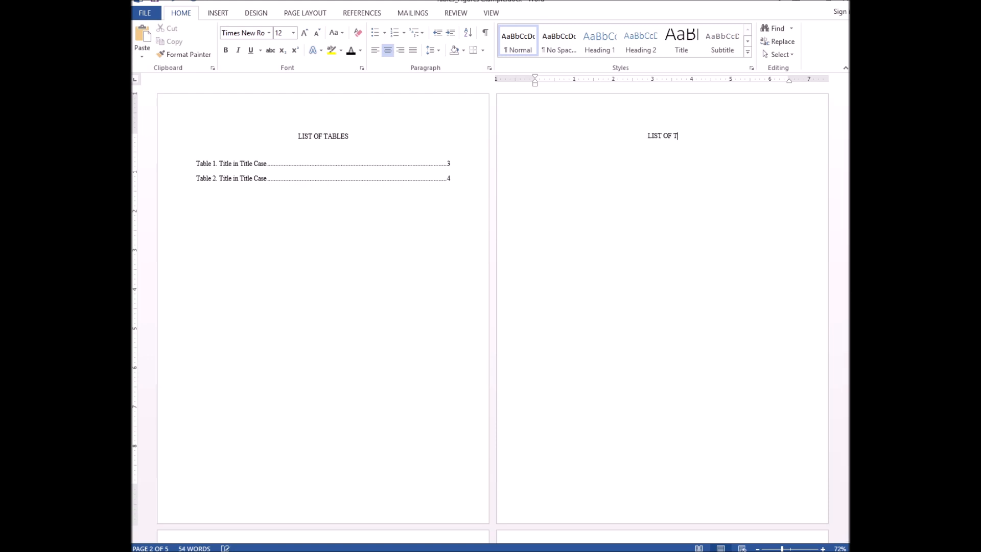
key("BackSpace")
type("FIGURES")
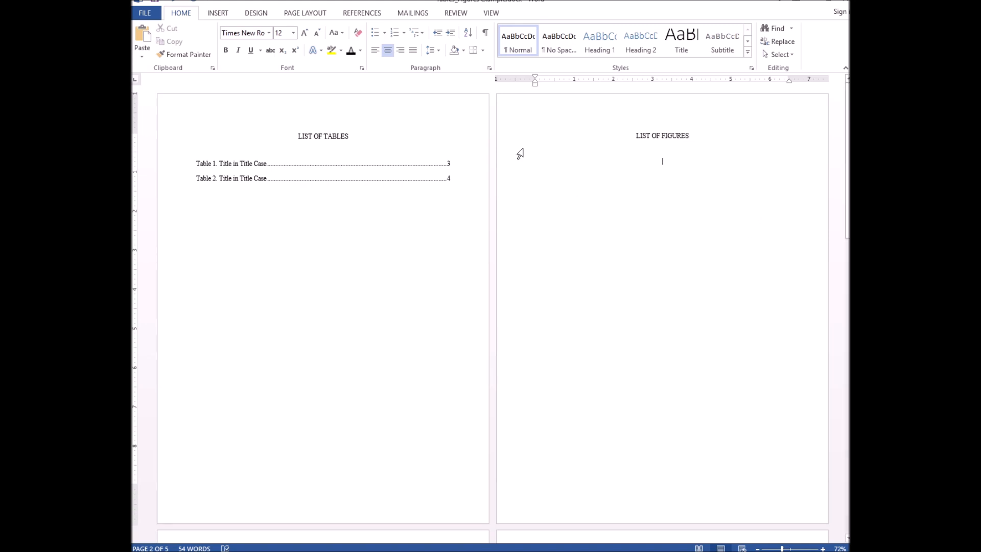
Step: Delete the whole manually typed Figure 1 title below the two butterflies
scroll(636, 289, "down", 5)
scroll(635, 287, "down", 3)
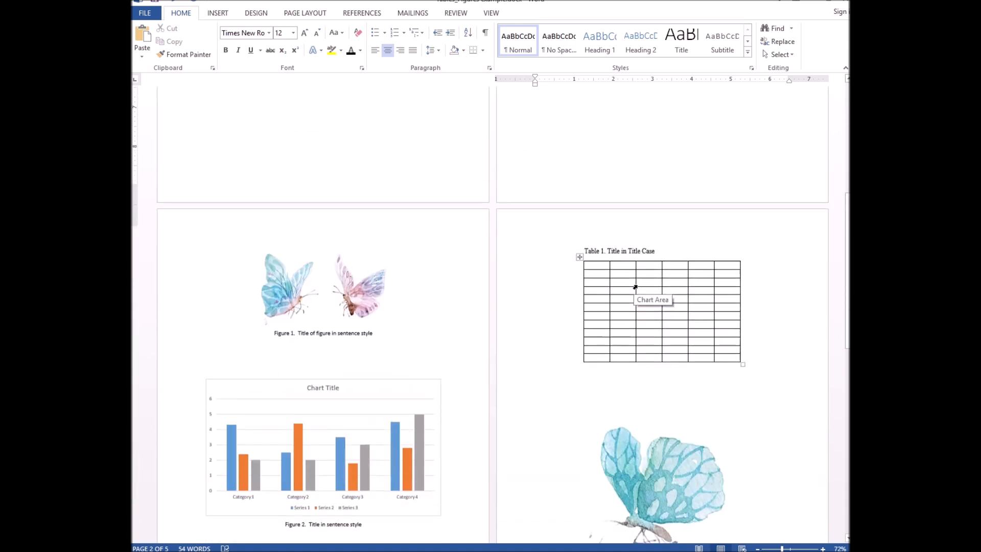
left_click_drag(373, 300, 302, 301)
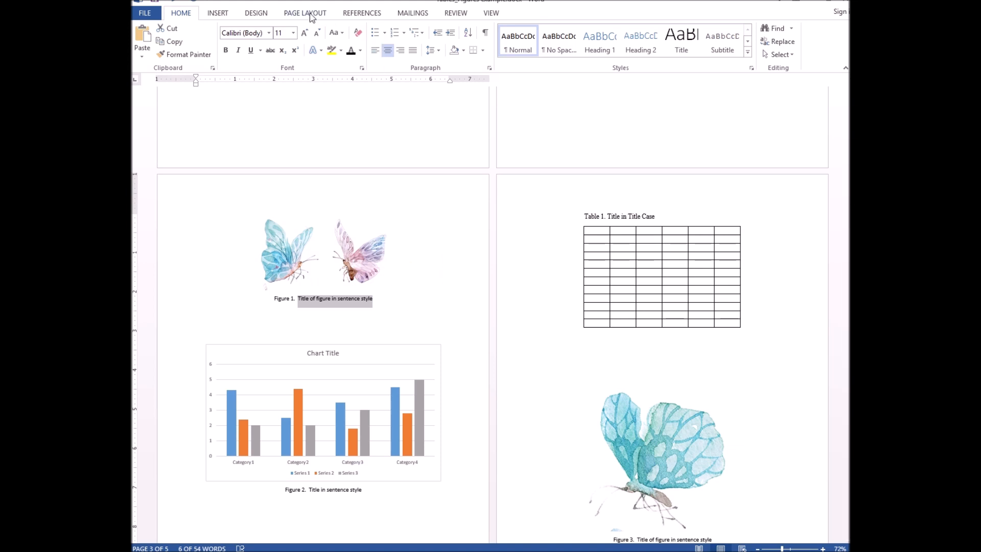
left_click(371, 17)
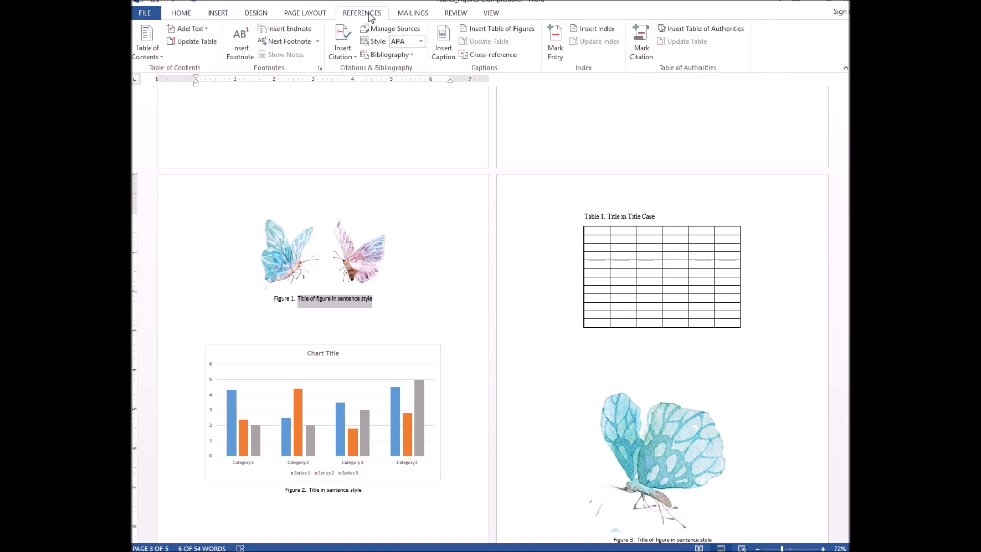
left_click(381, 295)
left_click_drag(375, 301, 286, 300)
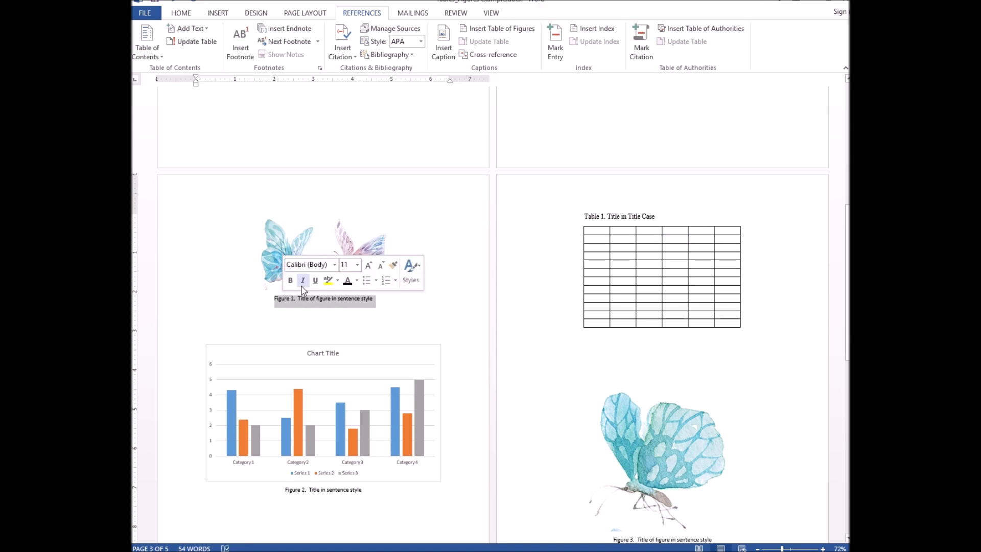
key("Delete")
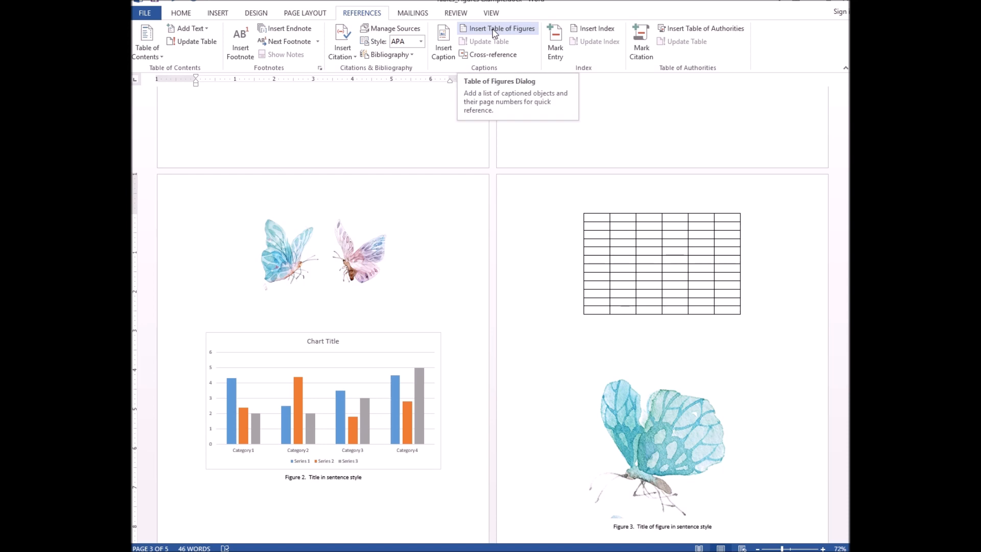
Step: Insert the caption "Figure 1. Title of figure in sentence style" below the two butterflies, using the Figure label
left_click(443, 55)
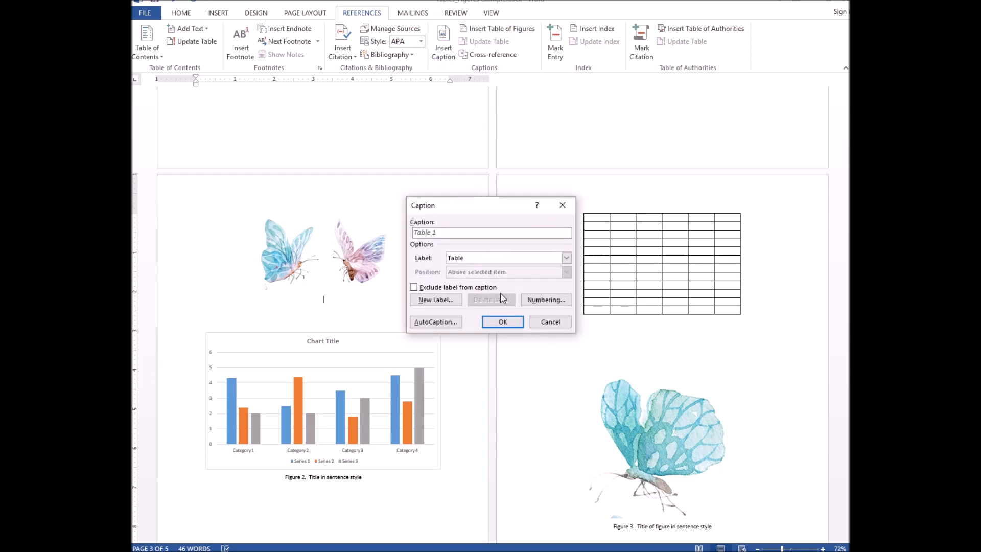
left_click(567, 258)
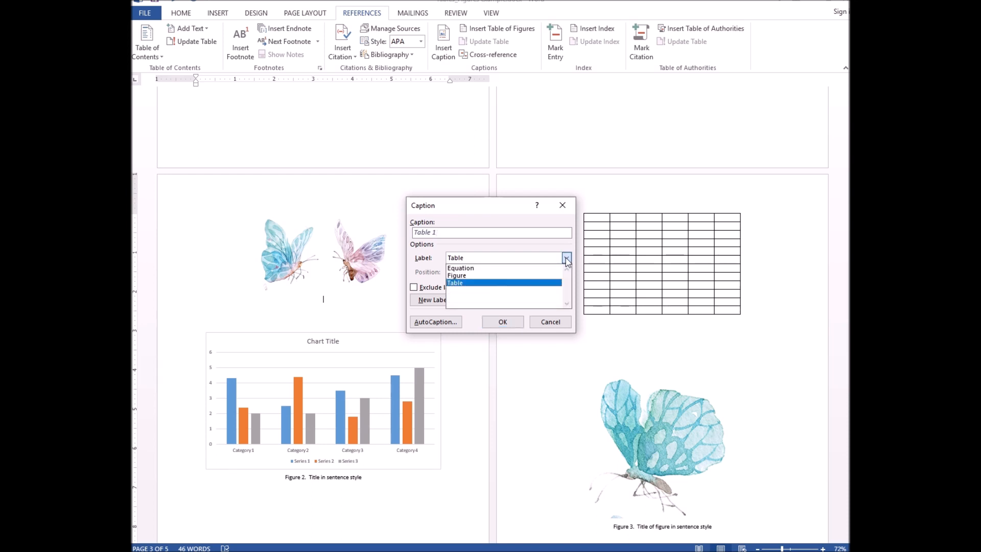
left_click(535, 276)
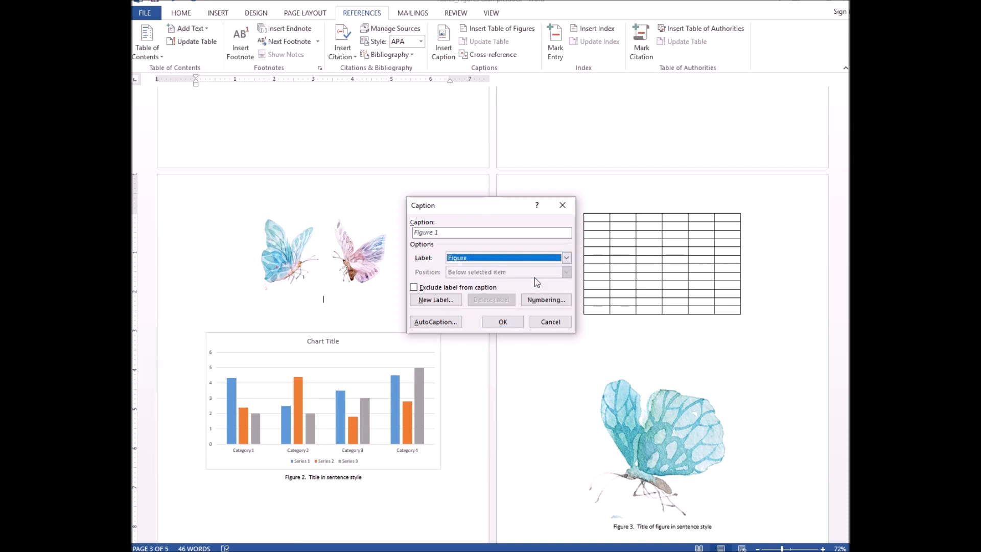
left_click(458, 231)
type(".")
type("Title of figure in sentence style")
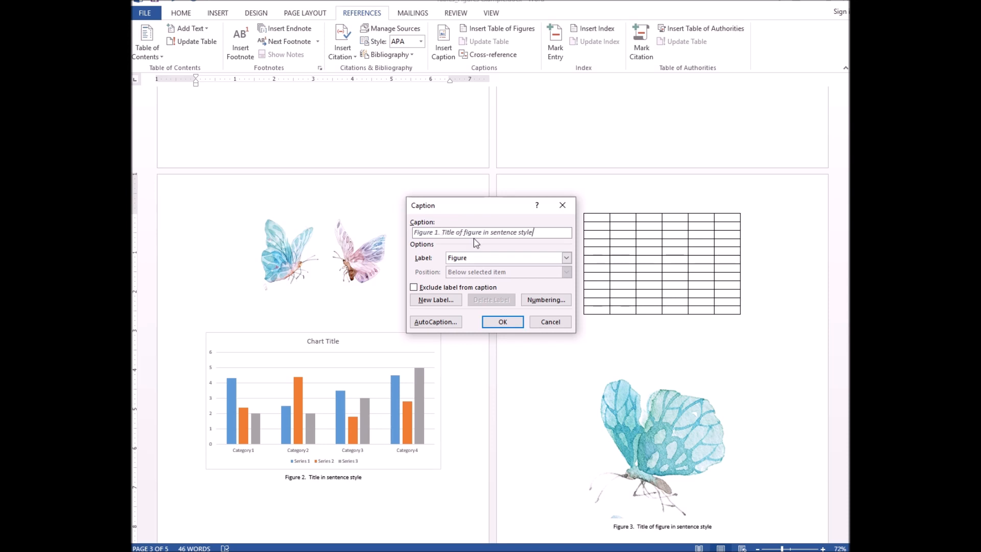
left_click(513, 321)
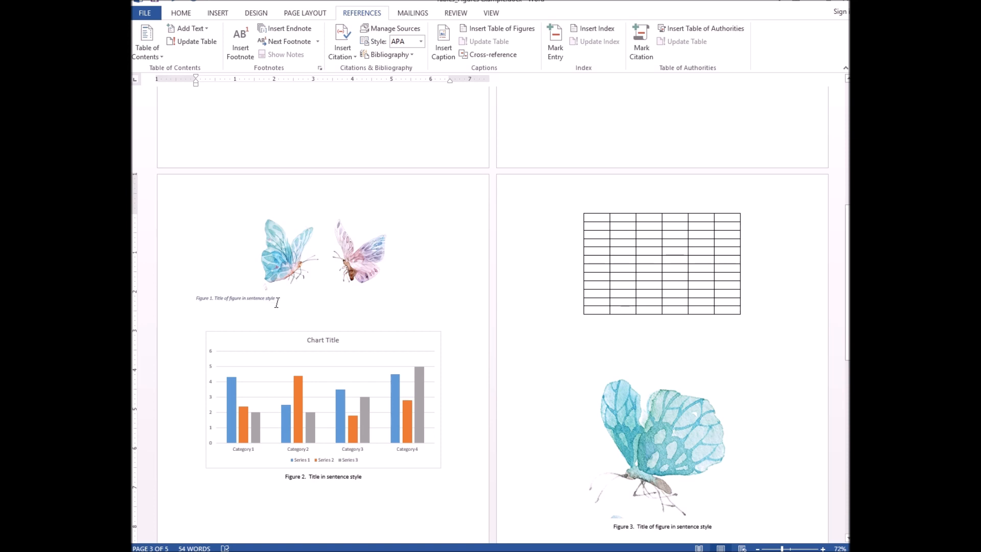
Step: Copy the title text of Figure 2 below the chart and delete the whole manually typed line
scroll(334, 285, "down", 1)
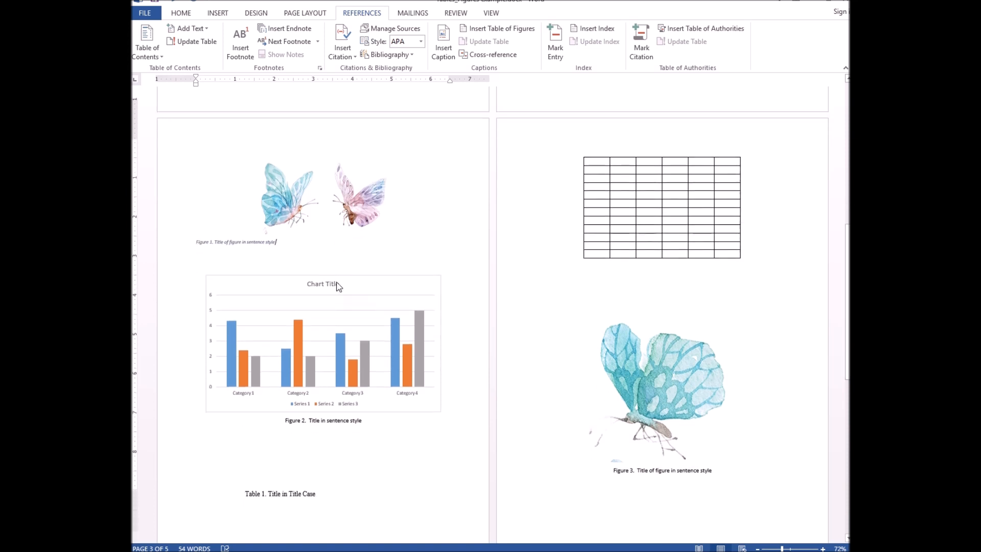
scroll(690, 416, "down", 1)
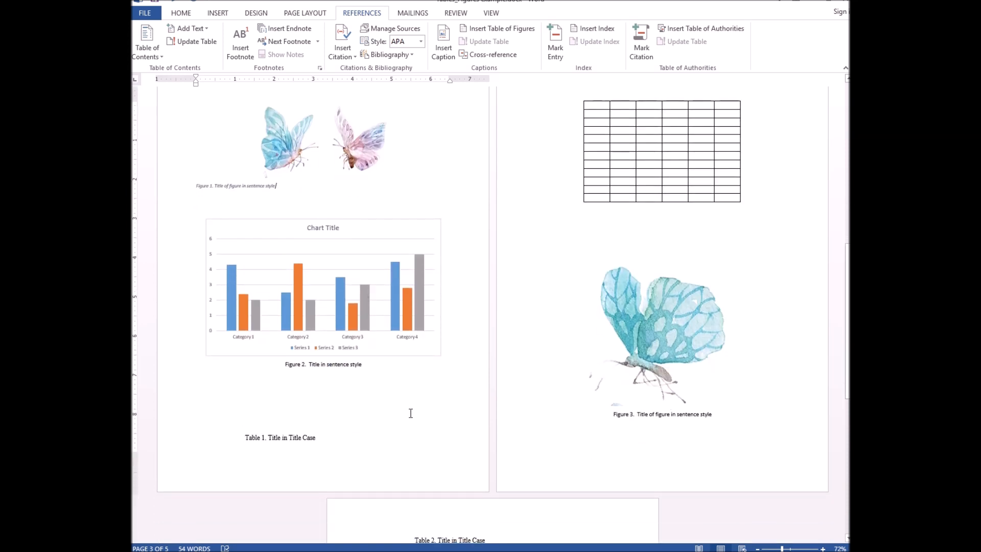
left_click_drag(363, 365, 312, 365)
key("ctrl+c")
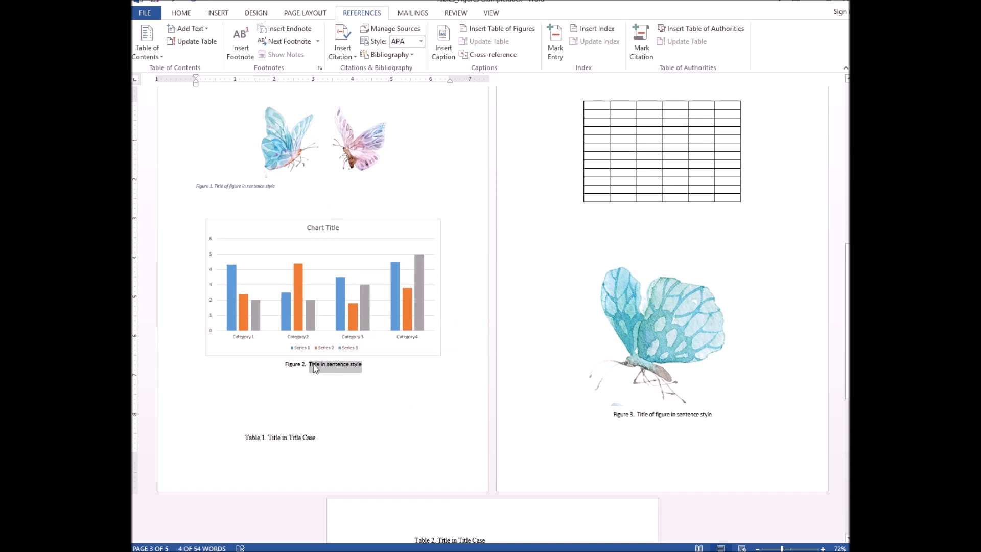
left_click(314, 366)
left_click_drag(362, 366, 284, 365)
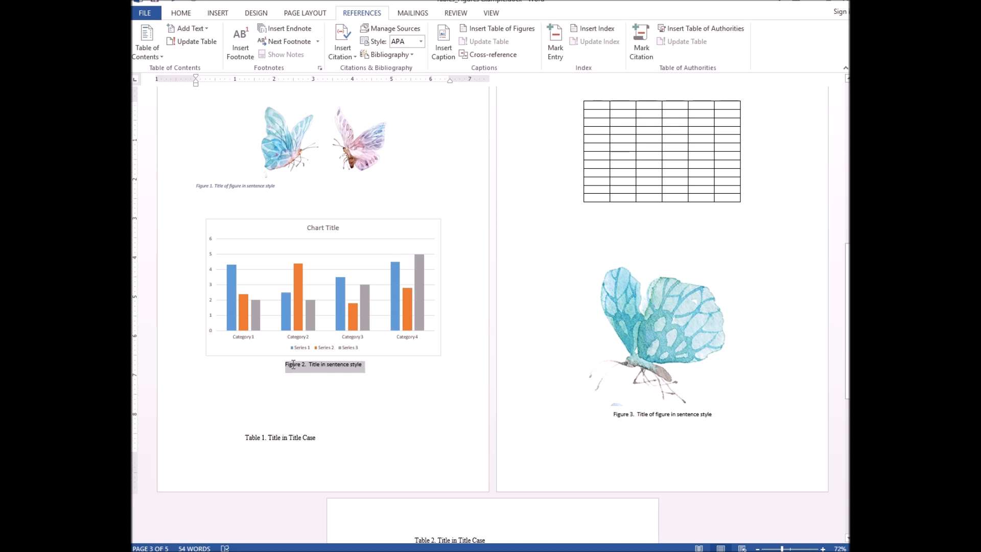
key("Delete")
Step: Insert the caption "Figure 2. Title in sentence style" below the chart, using the Figure label
left_click(444, 45)
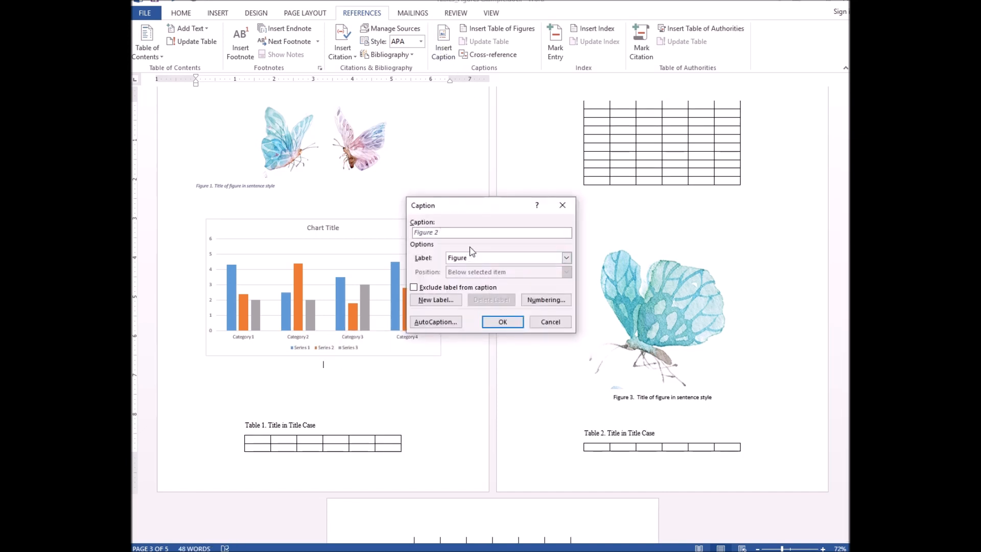
key("ctrl+v")
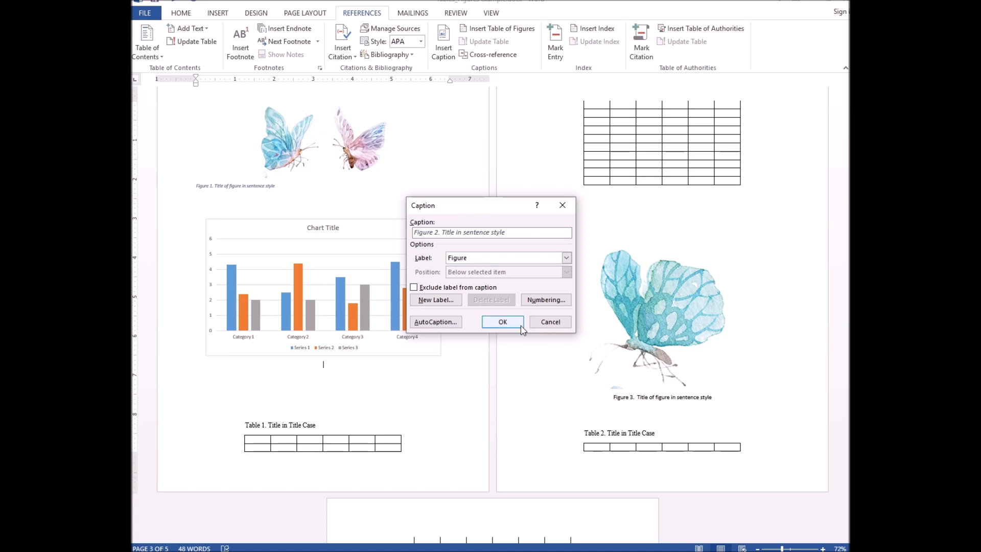
left_click(503, 322)
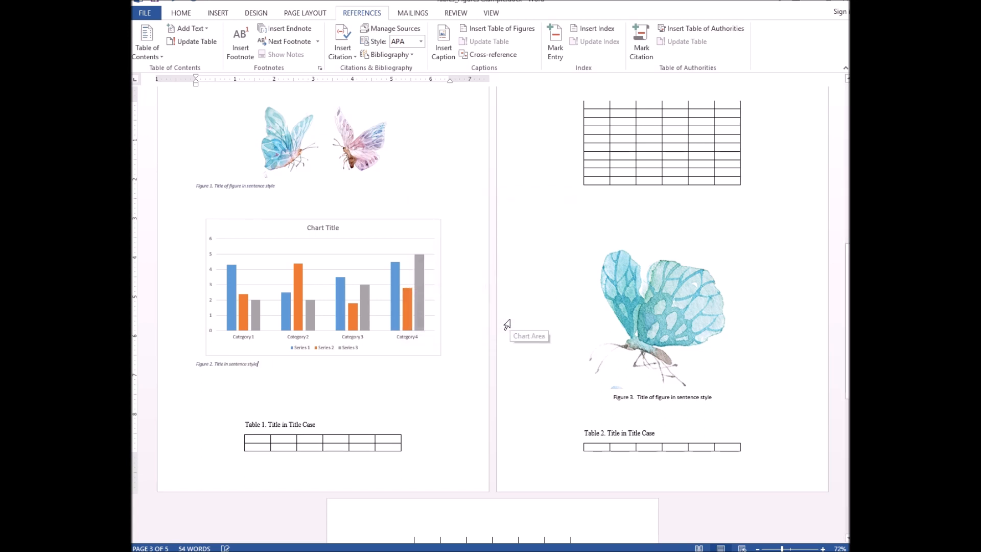
Step: Cut the title text of Figure 3 below the large blue butterfly and delete the rest of the manually typed line
left_click_drag(714, 398, 636, 397)
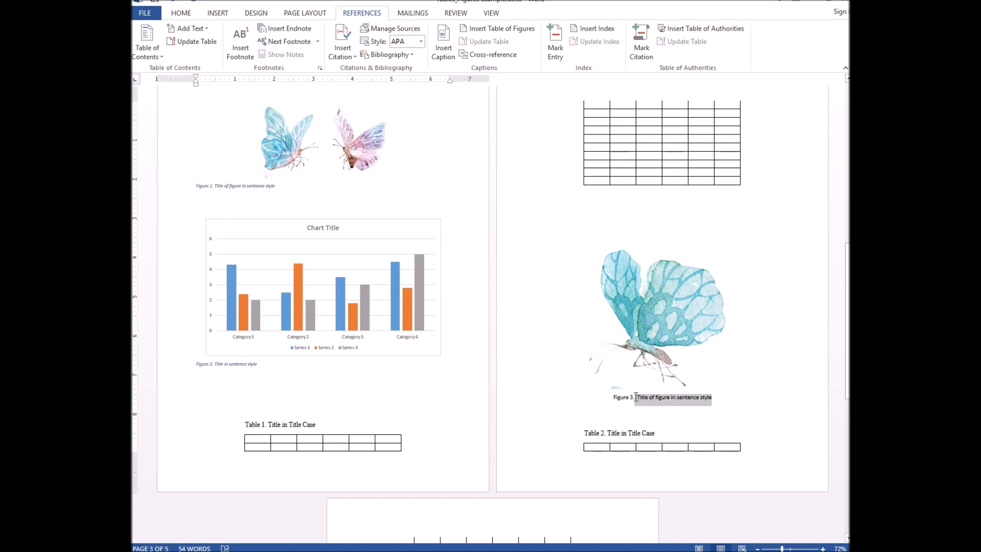
key("ctrl+x")
key("BackSpace")
key("BackSpace")
key("BackSpace")
key("BackSpace")
key("BackSpace")
key("BackSpace")
key("BackSpace")
key("BackSpace")
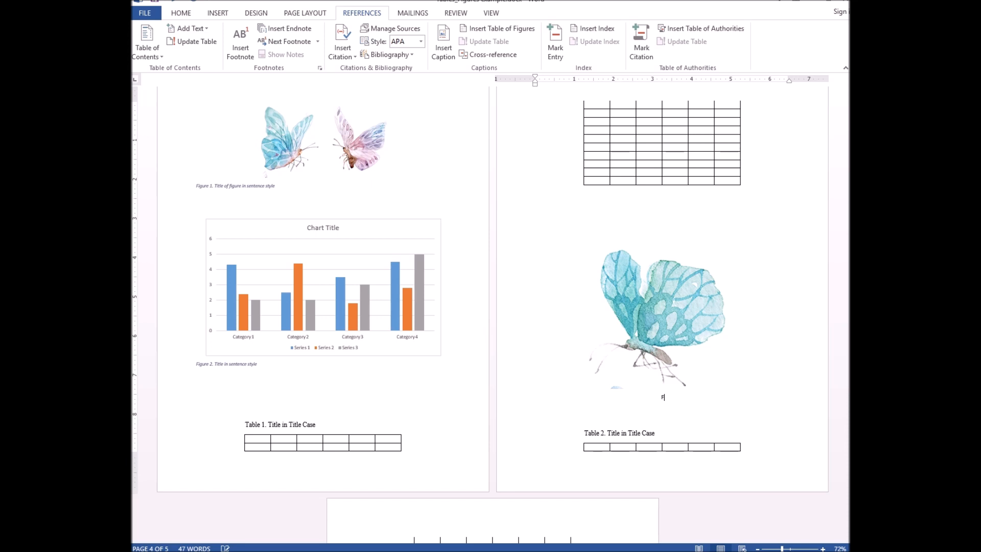
Step: Insert the caption "Figure 3. Title of figure in sentence style" below the large blue butterfly, using the Figure label
left_click(445, 49)
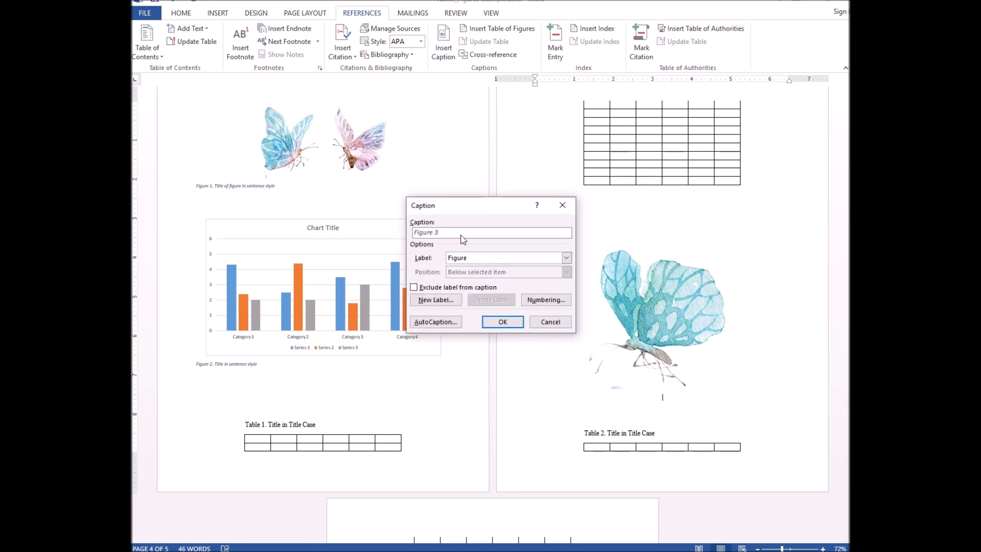
type(".")
key("ctrl+v")
left_click(502, 322)
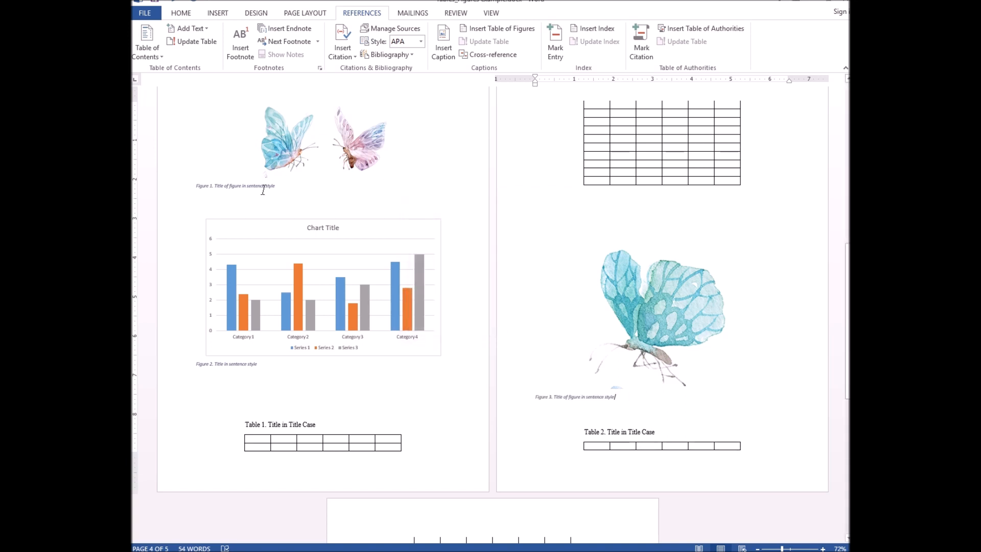
Step: Format the Figure 1 caption as centred, non-italic, black text in Times New Roman, 12 pt
left_click(180, 13)
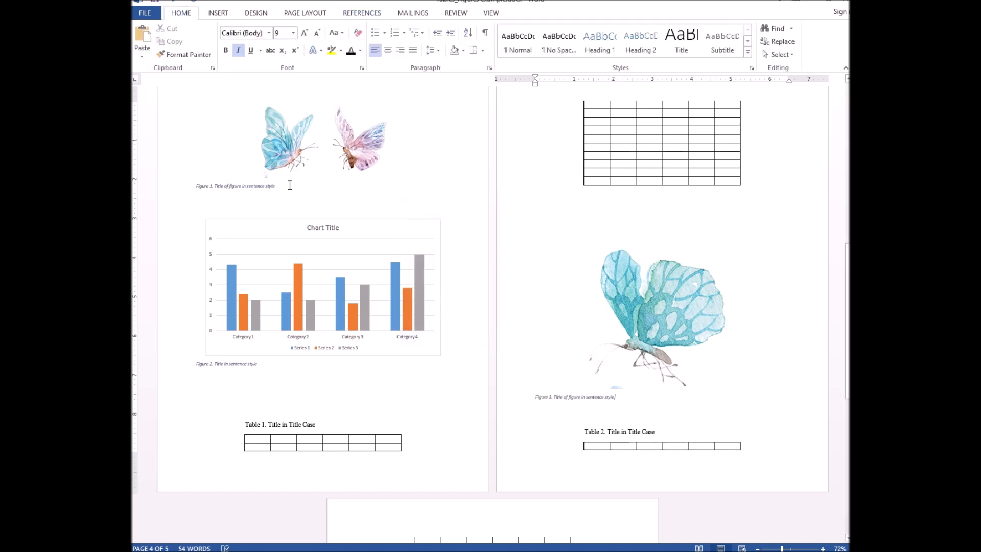
left_click_drag(276, 185, 198, 187)
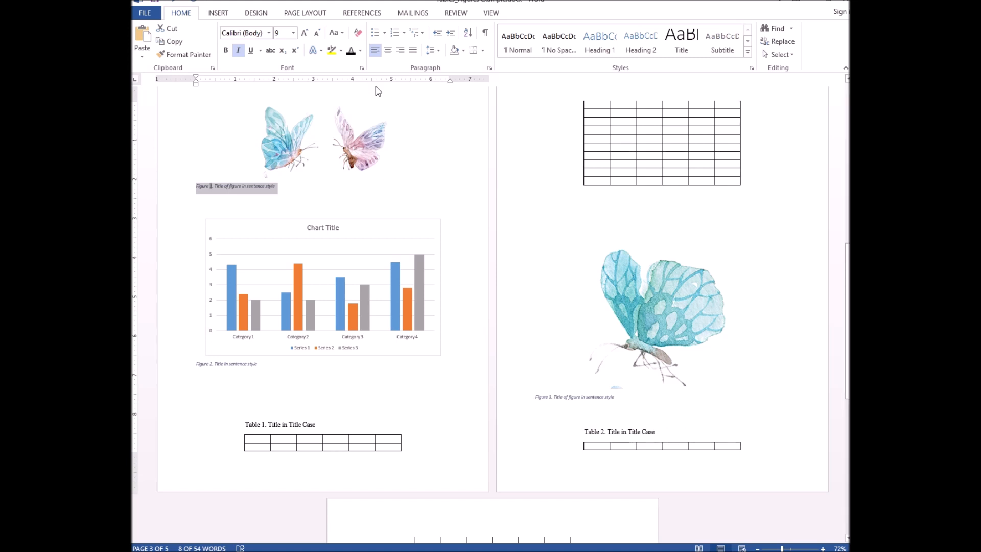
left_click(388, 50)
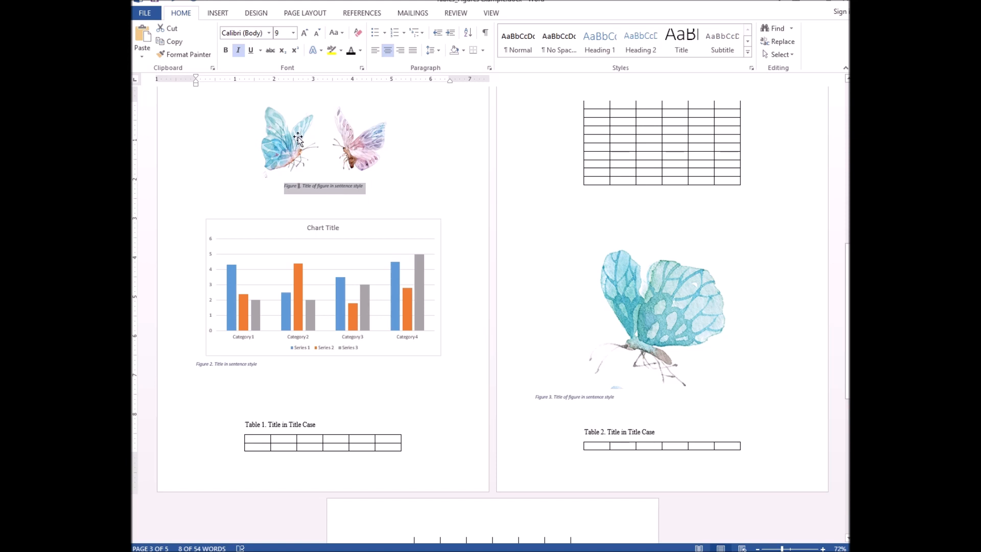
left_click(239, 51)
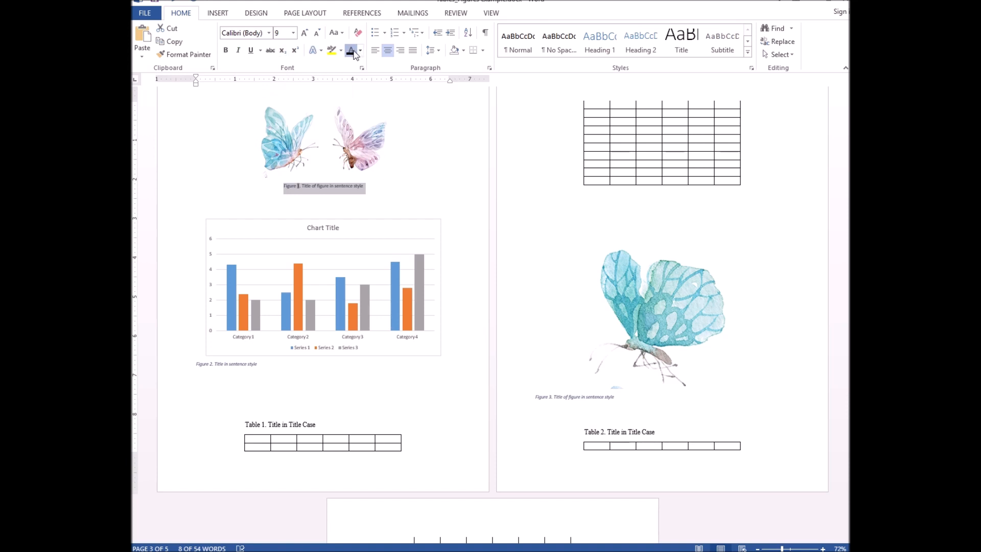
left_click(269, 33)
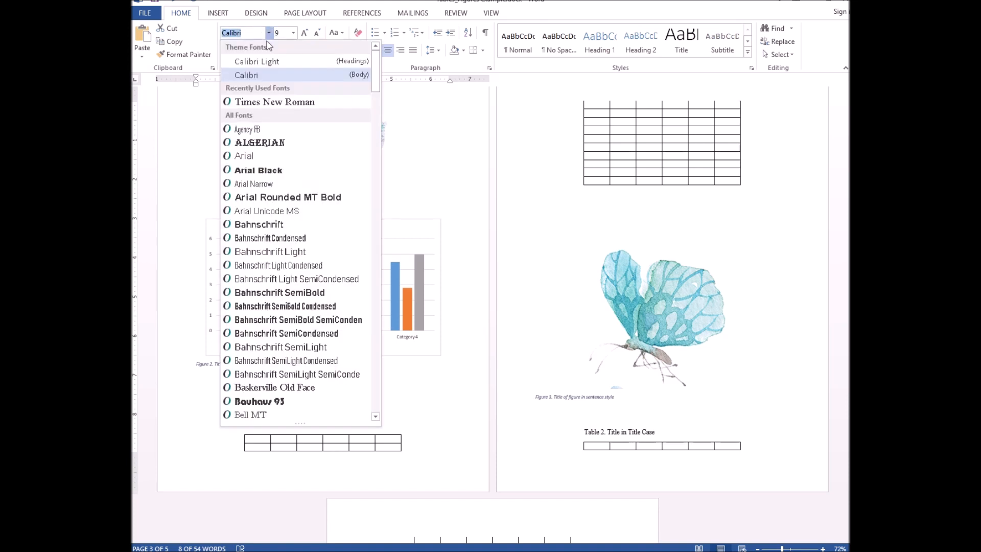
left_click(276, 101)
left_click(293, 33)
left_click(281, 93)
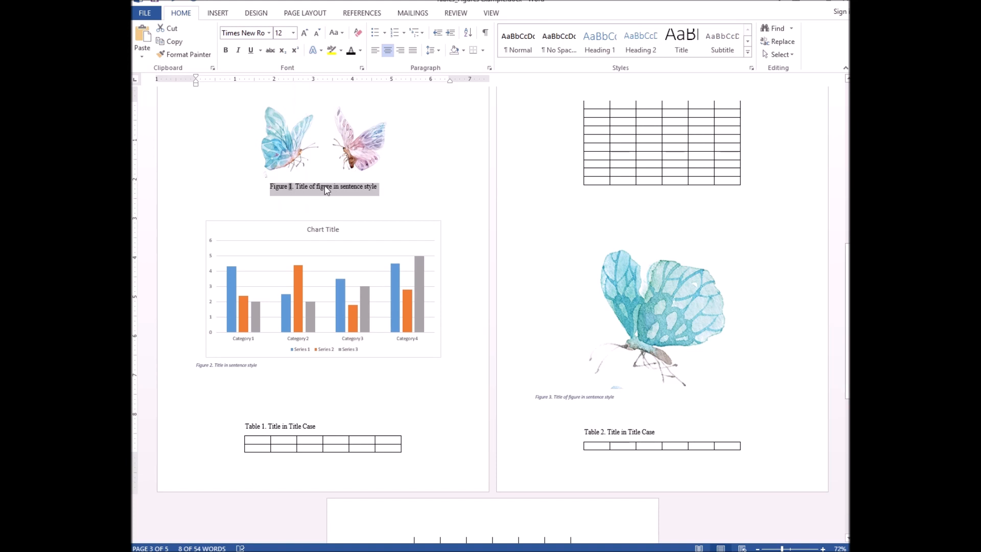
Step: Copy the Figure 1 caption's formatting to the Figure 2 and Figure 3 captions with Format Painter
left_click(191, 59)
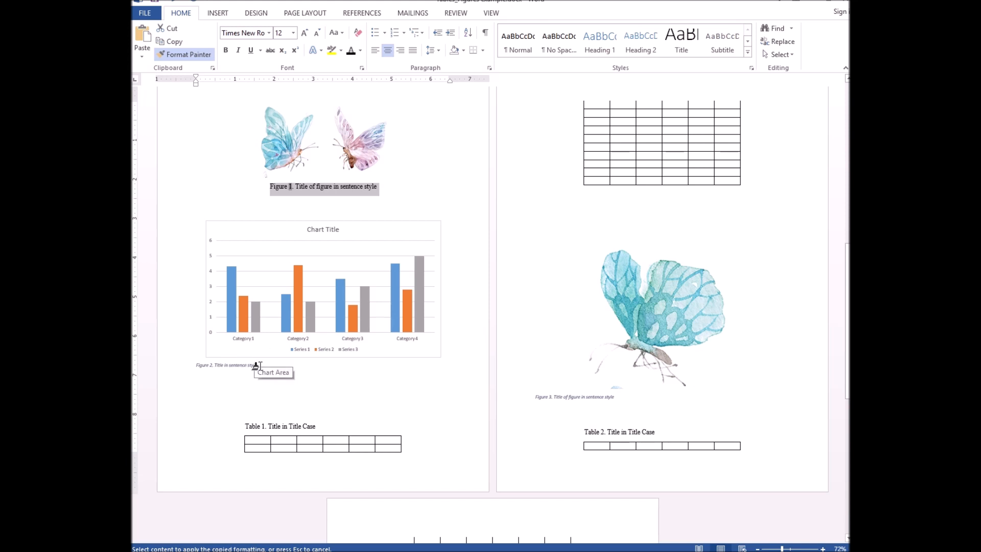
mouse_move(255, 365)
left_mouse_down()
mouse_move(188, 364)
mouse_move(195, 371)
left_mouse_up()
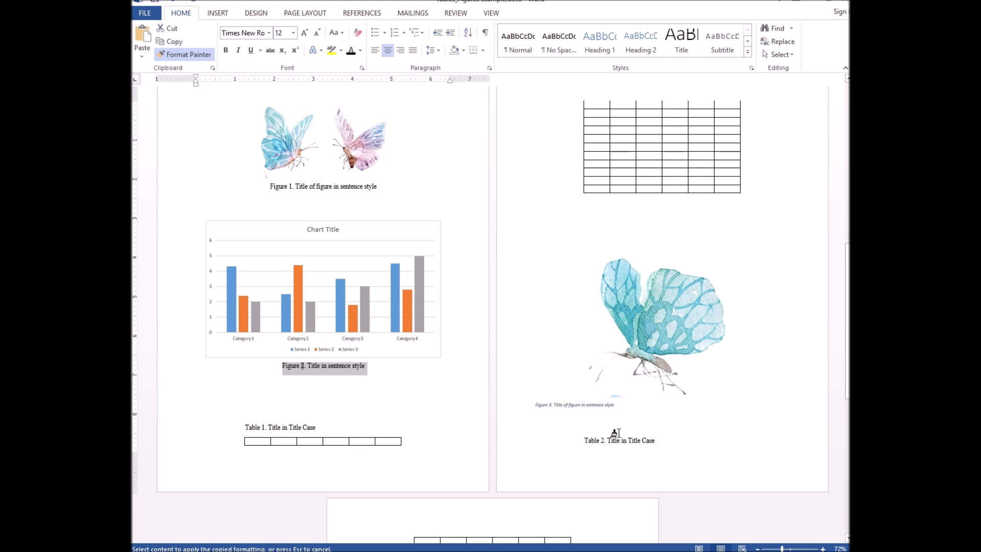
left_click_drag(656, 440, 649, 440)
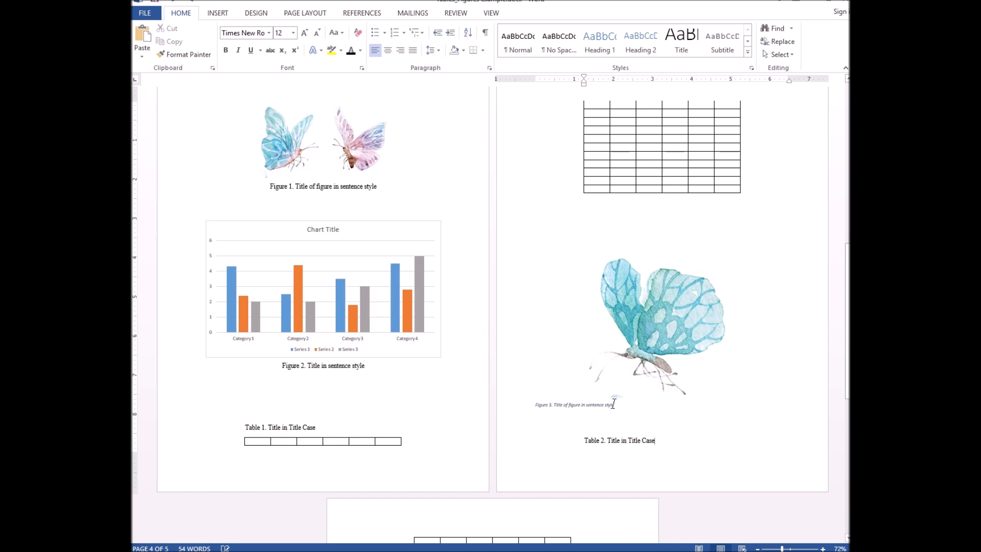
left_click_drag(341, 366, 282, 366)
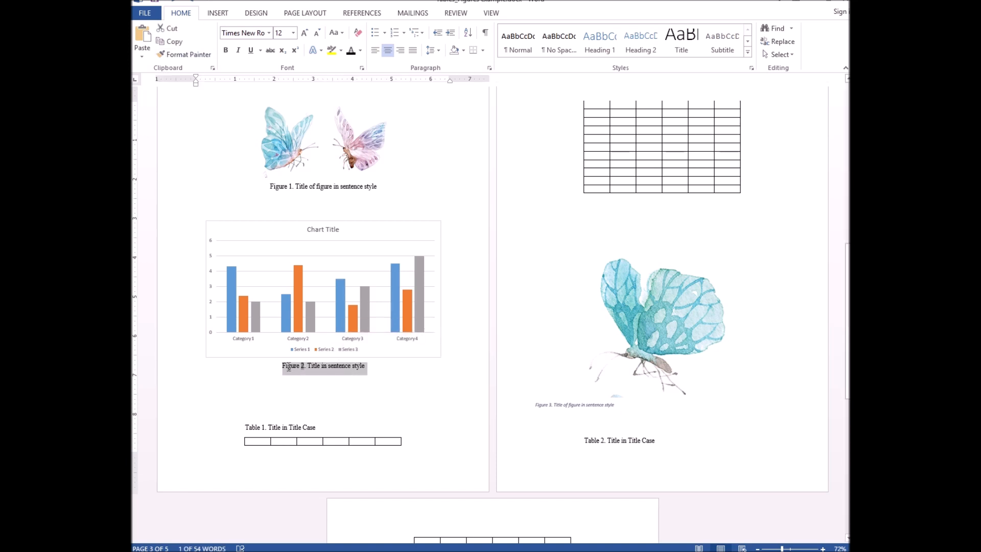
left_click(185, 54)
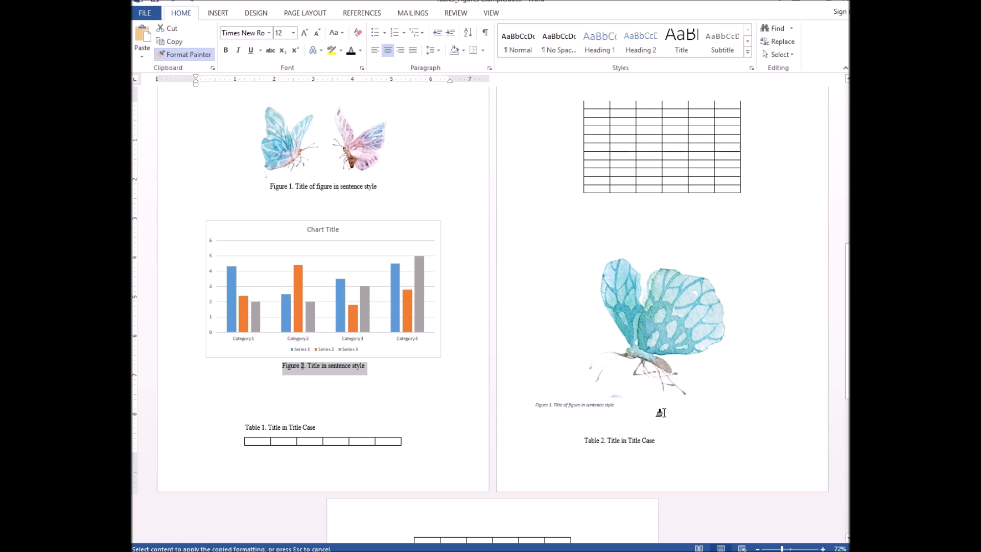
left_click_drag(616, 405, 530, 407)
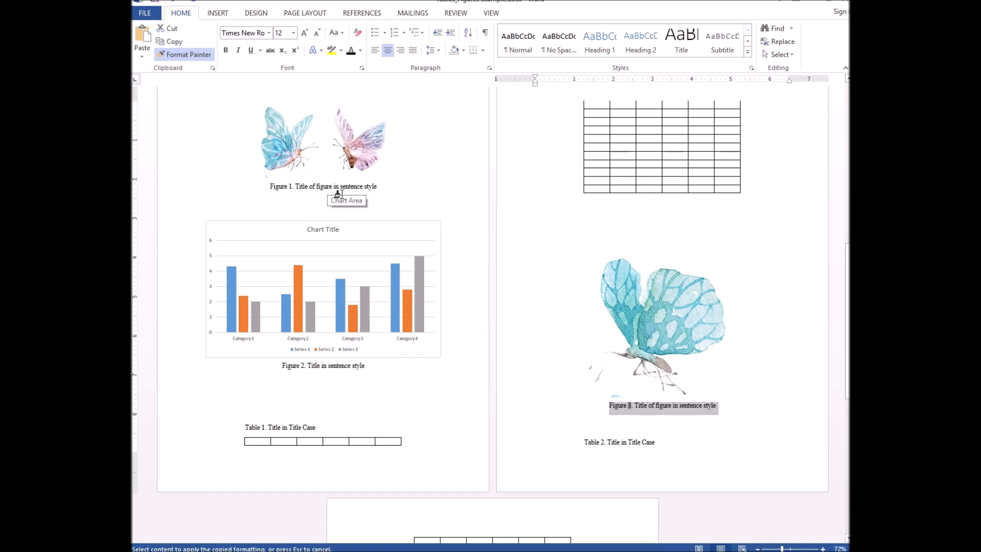
Step: Switch off Format Painter and remove italics at the empty line below the LIST OF FIGURES heading
scroll(337, 194, "up", 8)
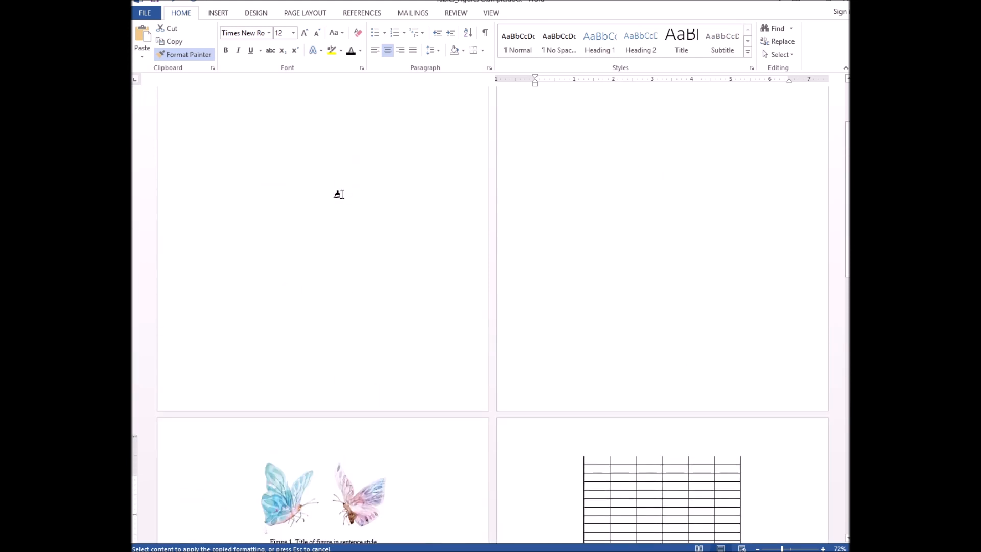
scroll(337, 193, "up", 2)
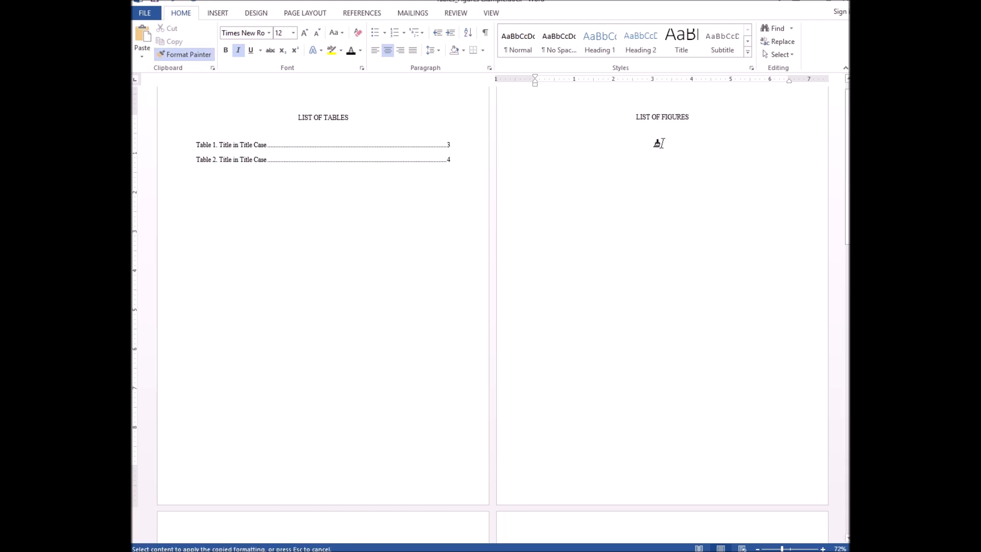
left_click(185, 55)
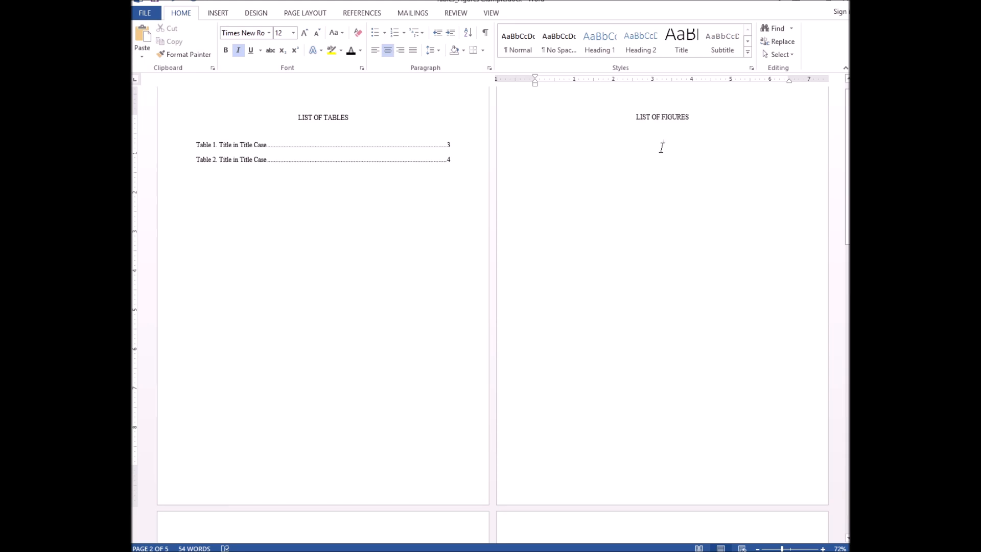
left_click(238, 51)
Step: Insert a table of figures for the Figure caption label below the LIST OF FIGURES heading, checking its style's paragraph settings first
left_click(362, 15)
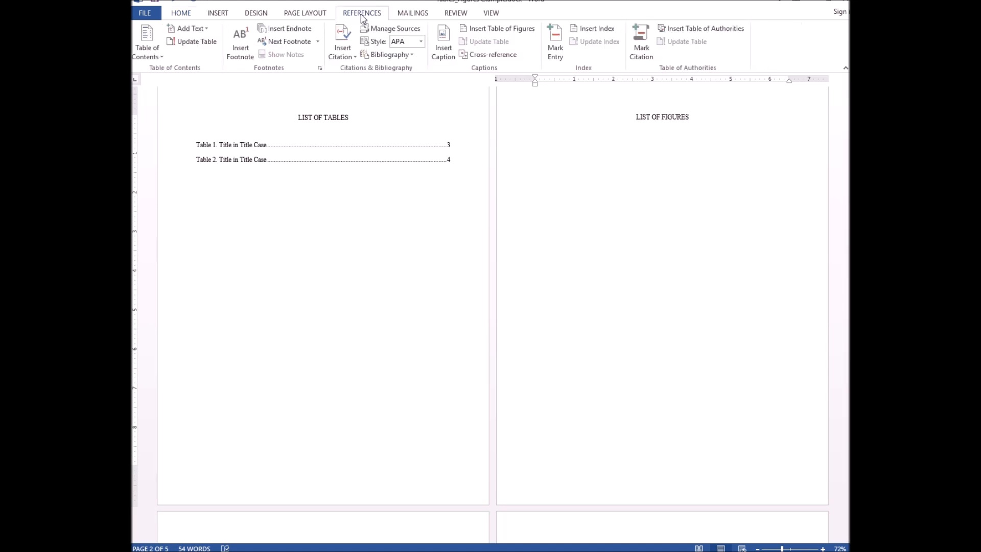
left_click(498, 31)
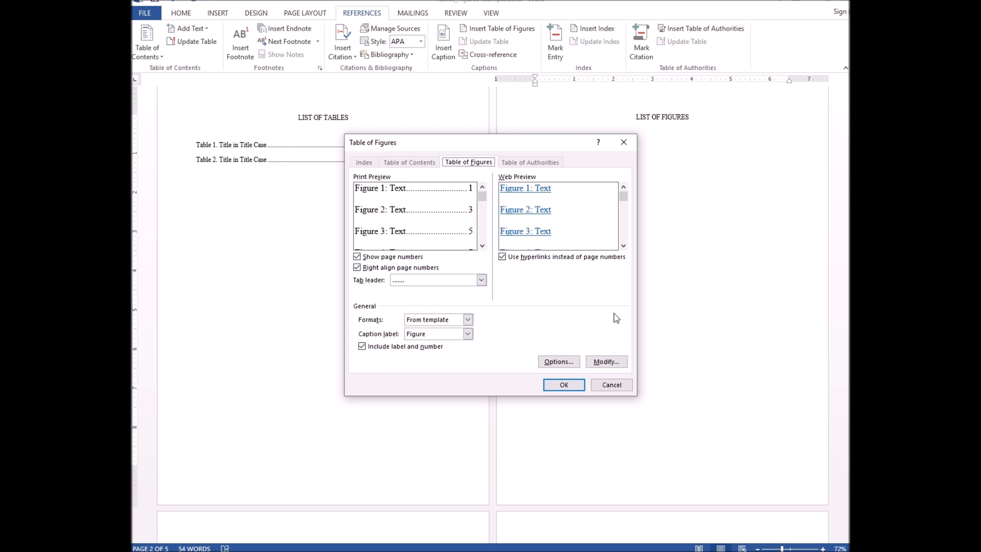
left_click(614, 362)
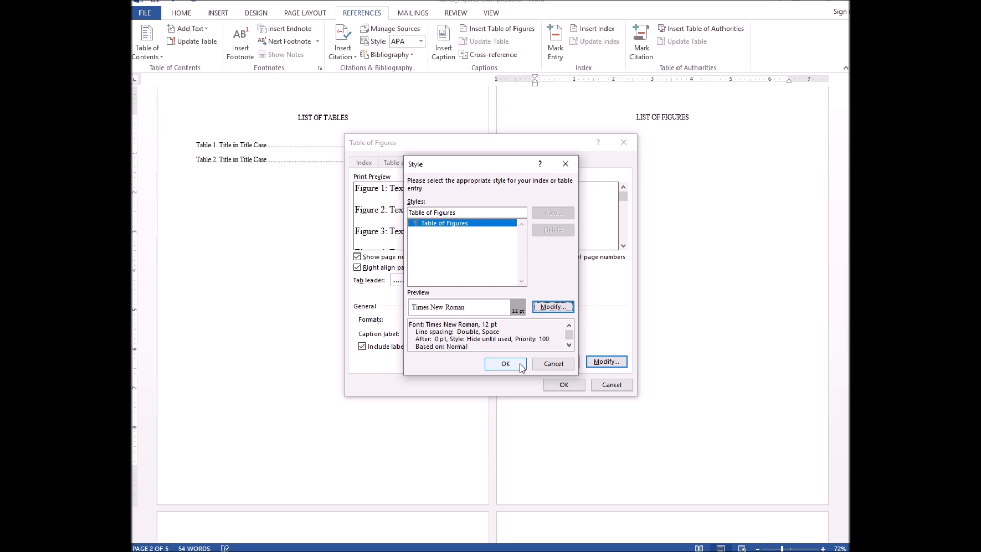
left_click(552, 306)
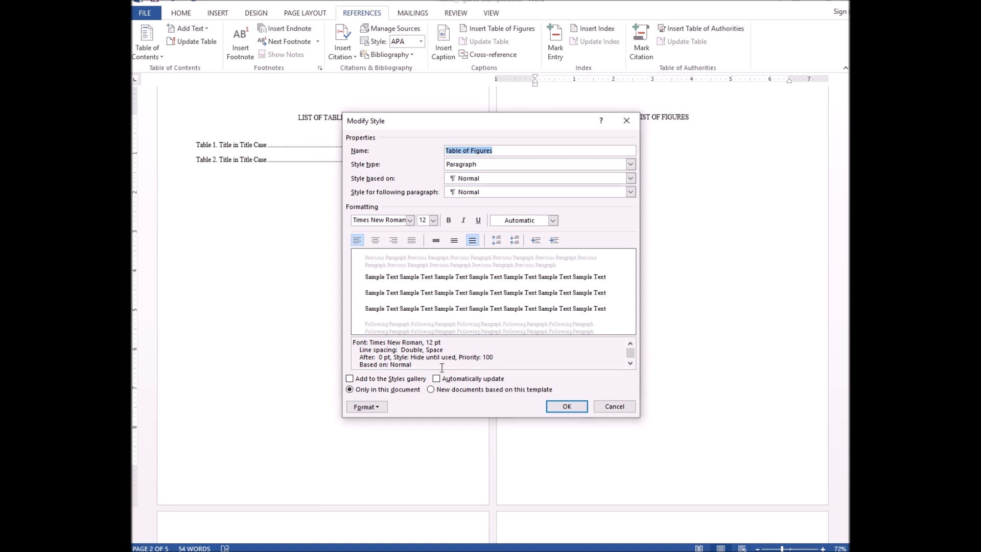
left_click(377, 407)
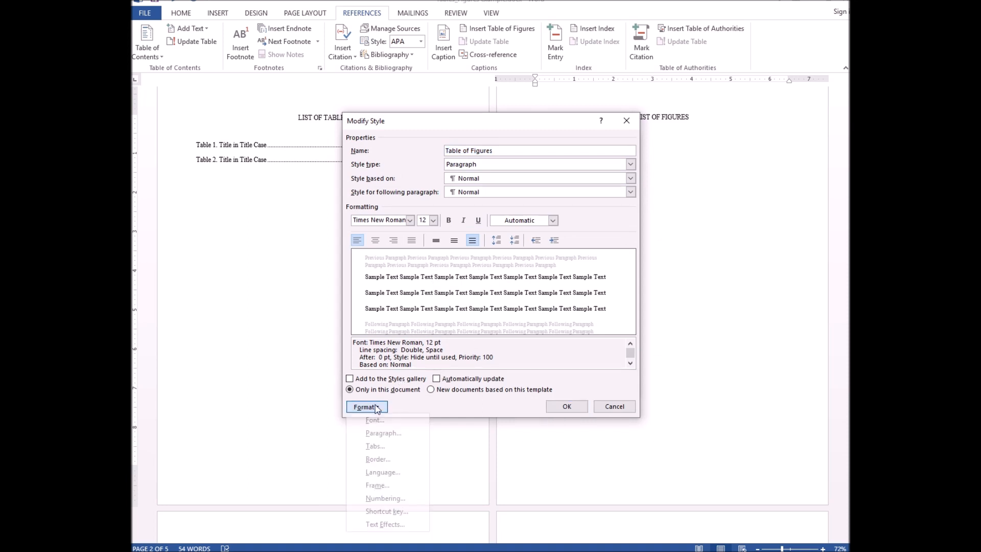
left_click(385, 435)
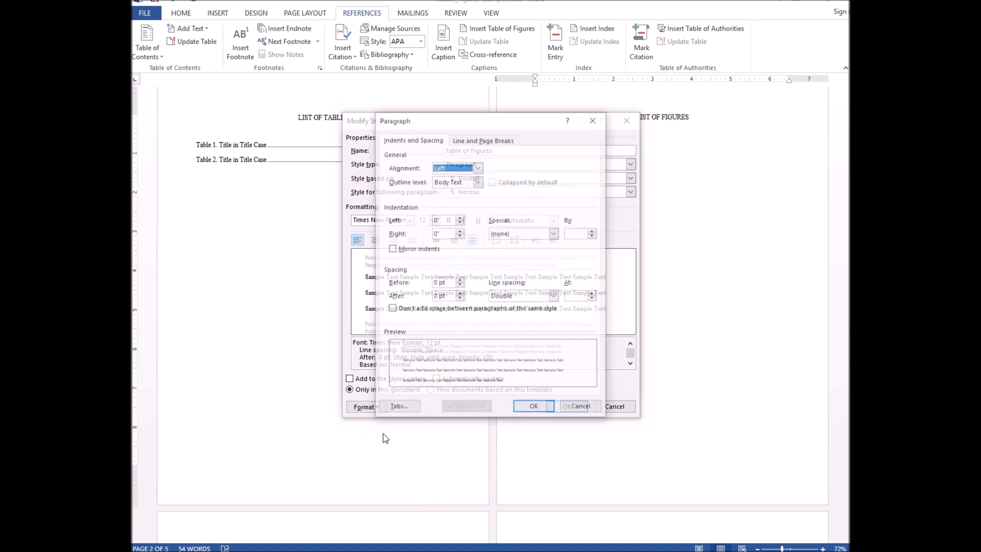
left_click(535, 408)
left_click(567, 407)
left_click(500, 364)
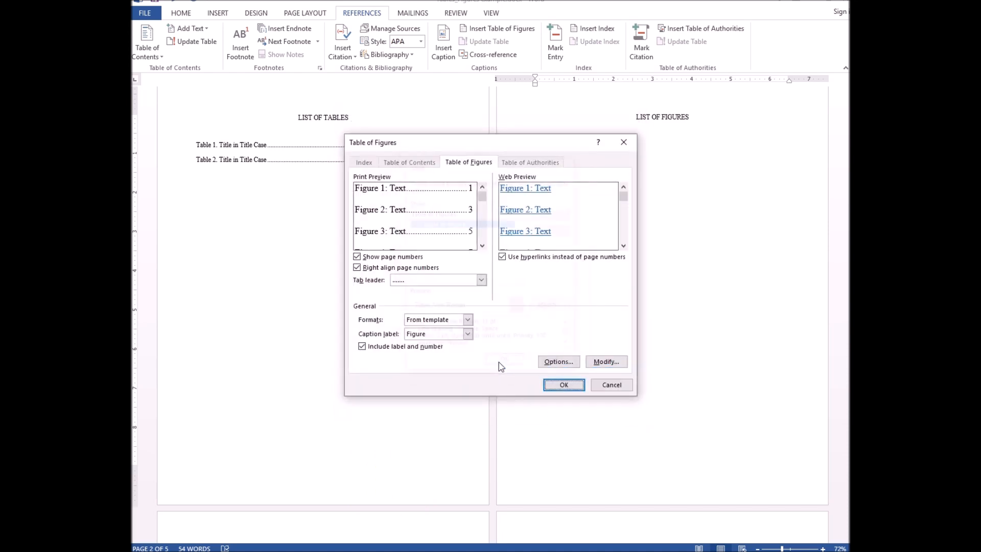
left_click(576, 389)
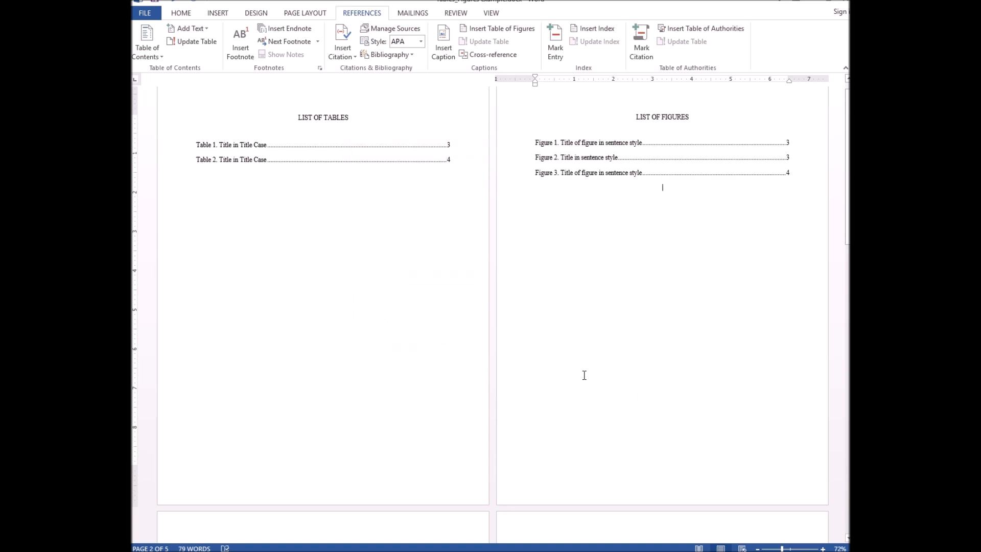
Step: Copy the page 4 butterfly picture together with its Figure 3 caption and paste both below the table on page 5
scroll(598, 339, "down", 12)
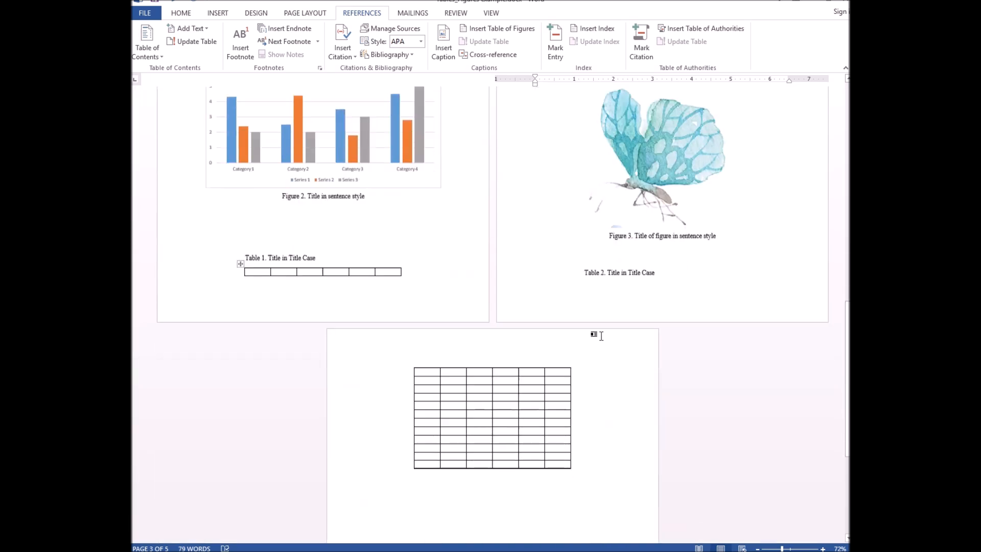
scroll(601, 335, "down", 5)
scroll(602, 333, "up", 7)
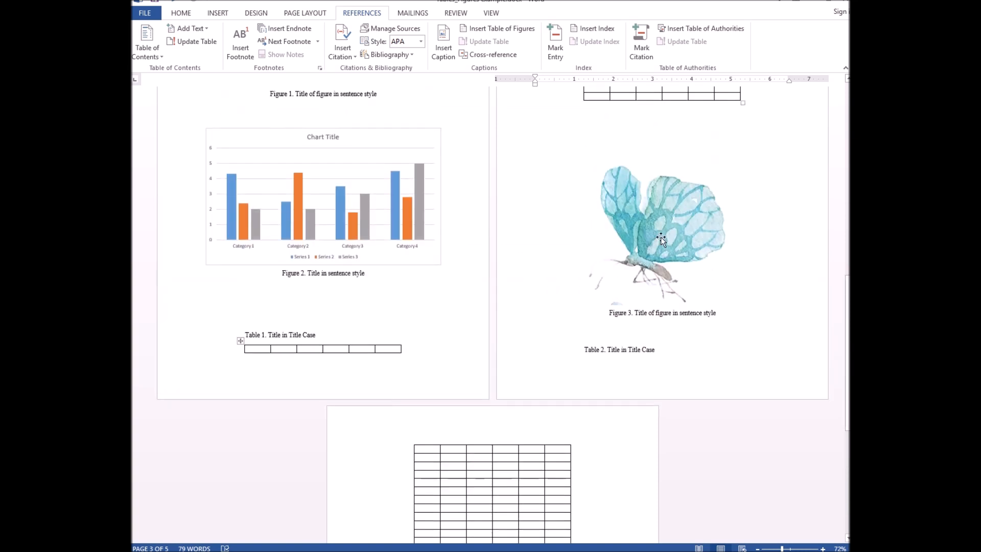
left_click(661, 237)
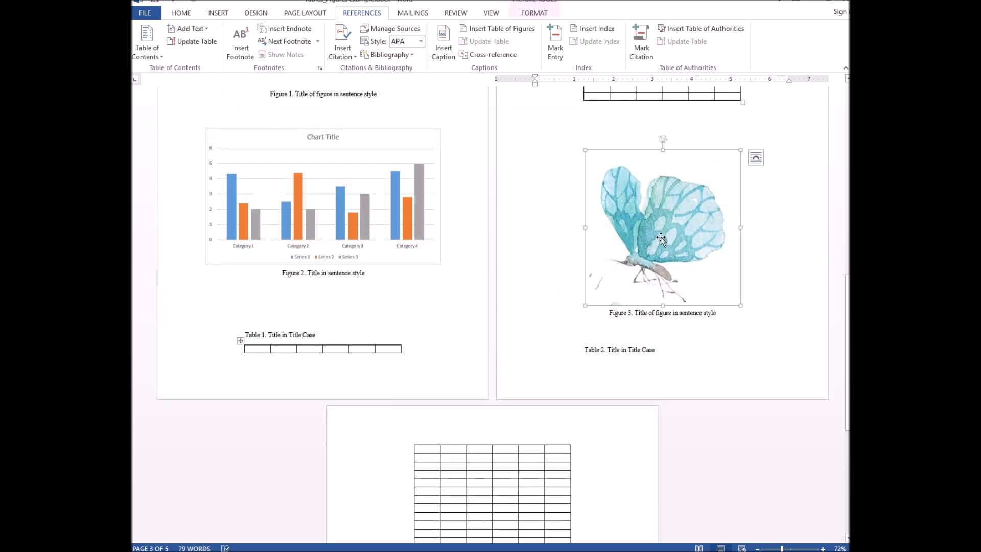
left_click(664, 313)
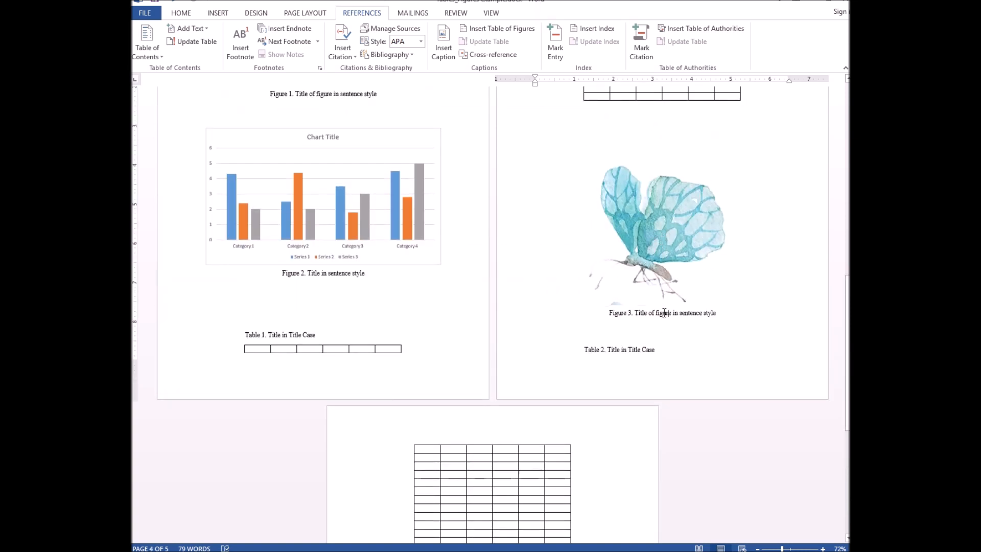
left_click(634, 228)
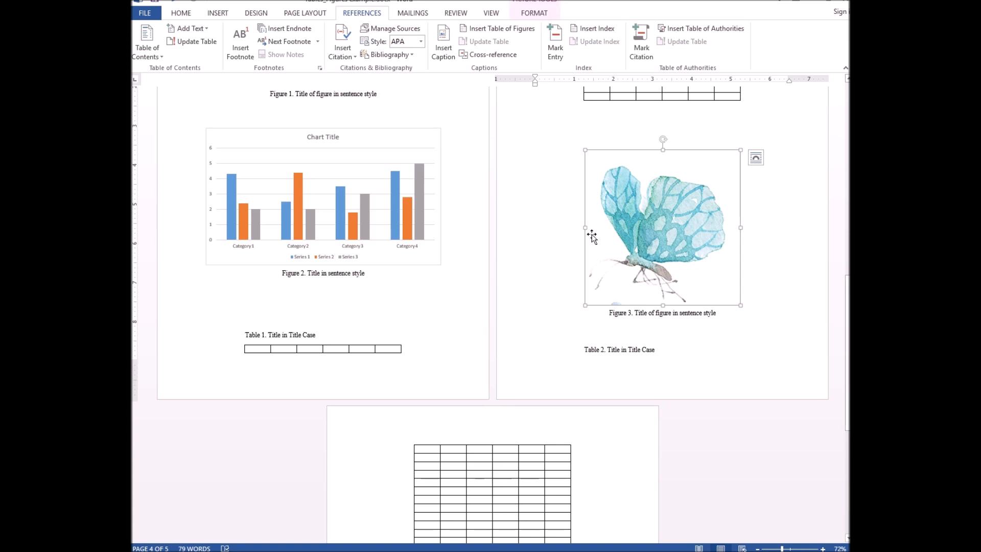
left_click(585, 147)
left_click(705, 316, "shift")
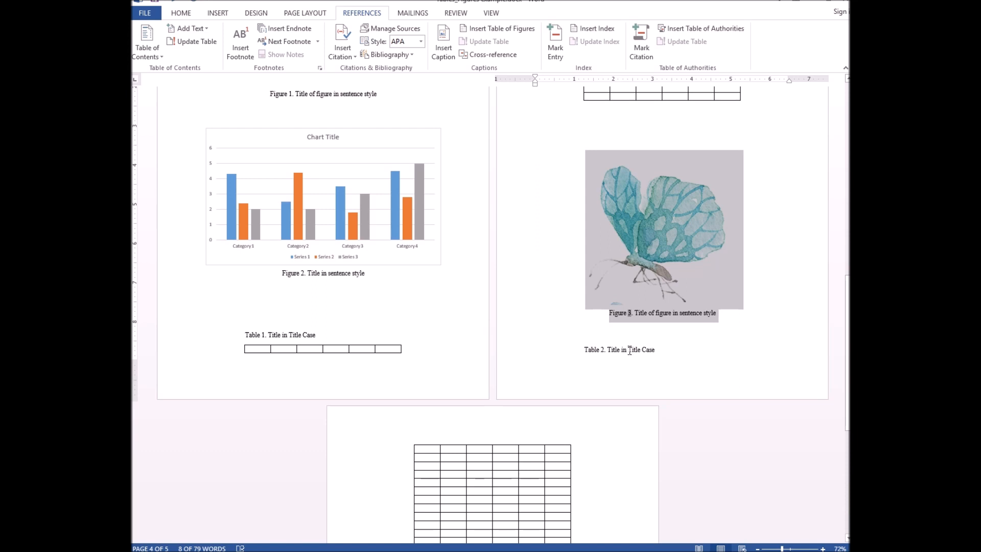
scroll(700, 322, "down", 10)
left_click(546, 337)
key("ctrl+v")
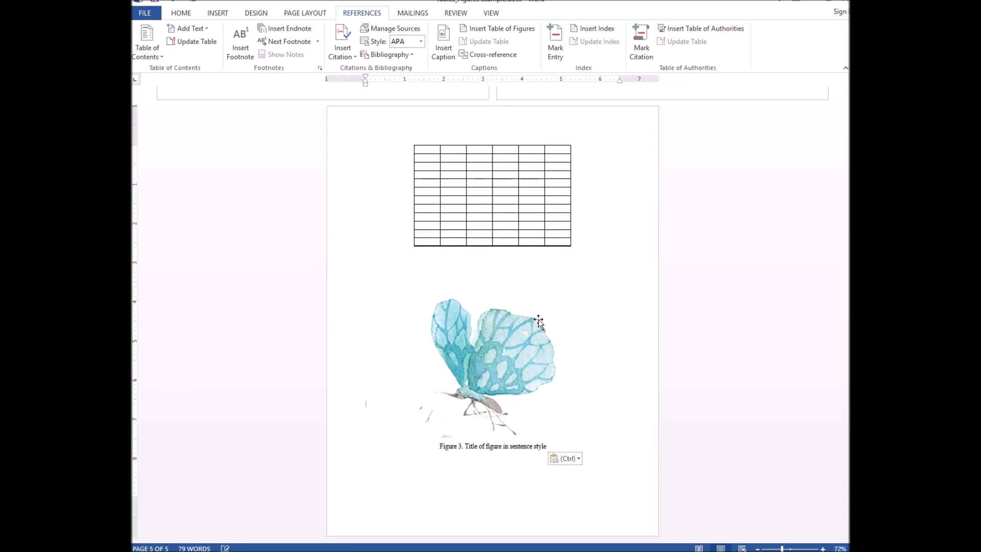
Step: Add a line break before the Table 2 caption on page 4 to push it onto the page with its table
left_click_drag(847, 429, 848, 429)
scroll(639, 323, "up", 3)
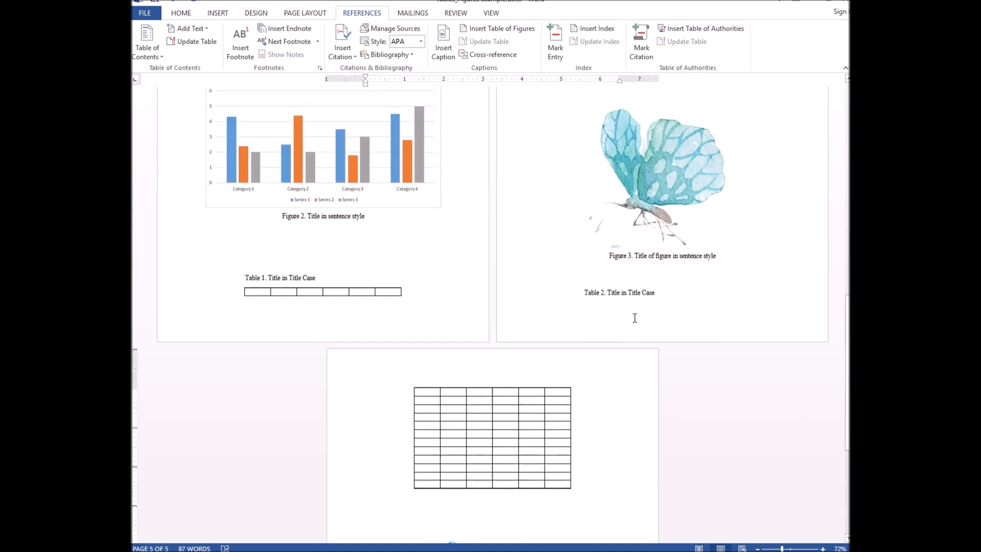
left_click(586, 295)
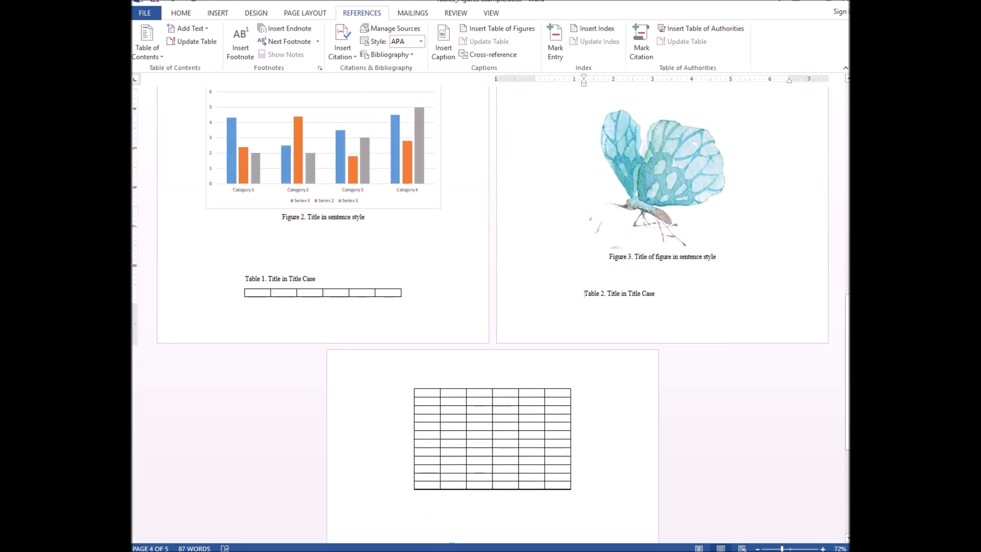
key("ctrl+Return")
scroll(647, 327, "down", 4)
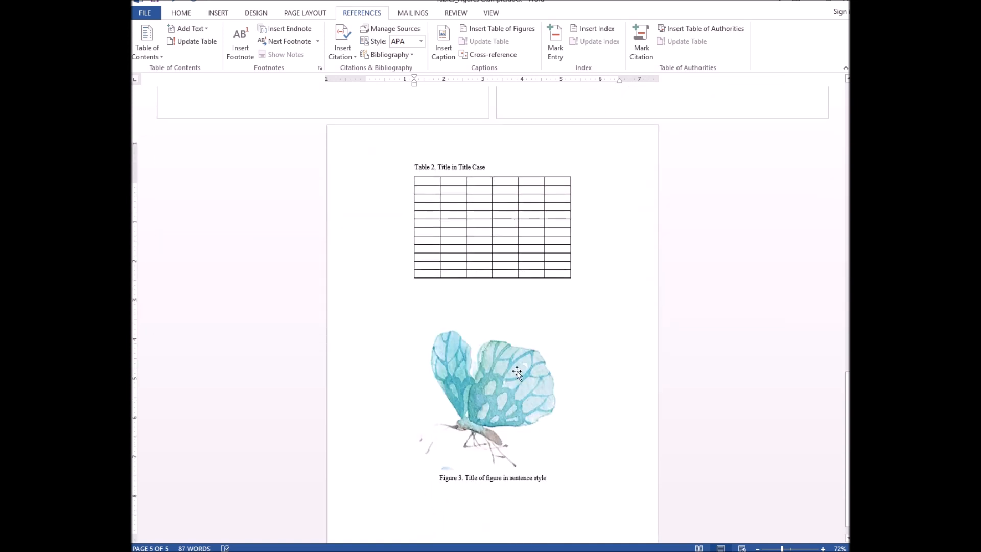
Step: Delete the original butterfly picture and its Figure 3 caption from page 4, including the leftover empty line
scroll(517, 372, "up", 6)
left_click(701, 305)
key("Delete")
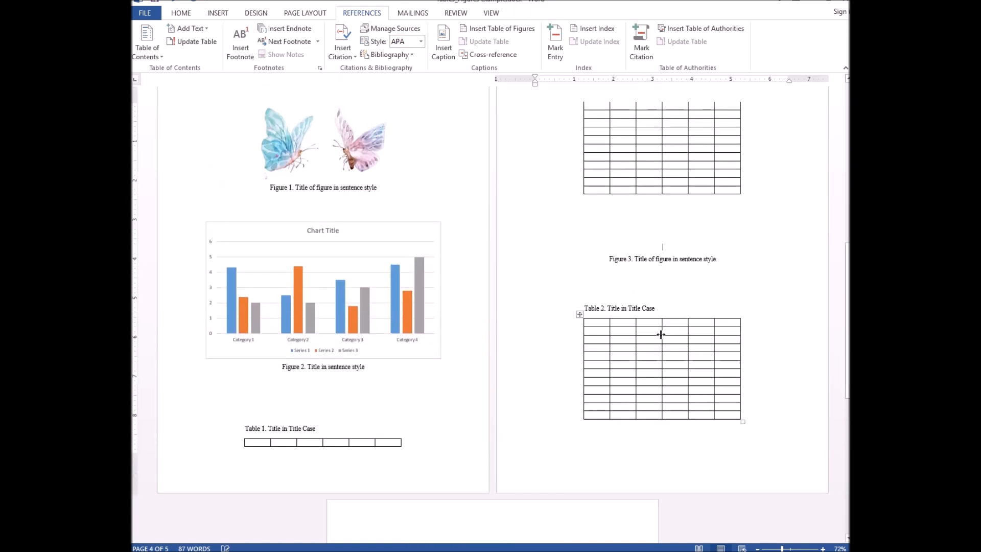
left_click(673, 260)
left_click(610, 260)
left_click(726, 259, "shift")
key("Delete")
key("Delete")
key("Delete")
Step: Update the generated list below the LIST OF FIGURES heading to refresh its page numbers
scroll(633, 353, "down", 5)
scroll(536, 400, "up", 2)
scroll(536, 400, "up", 10)
left_click(582, 162)
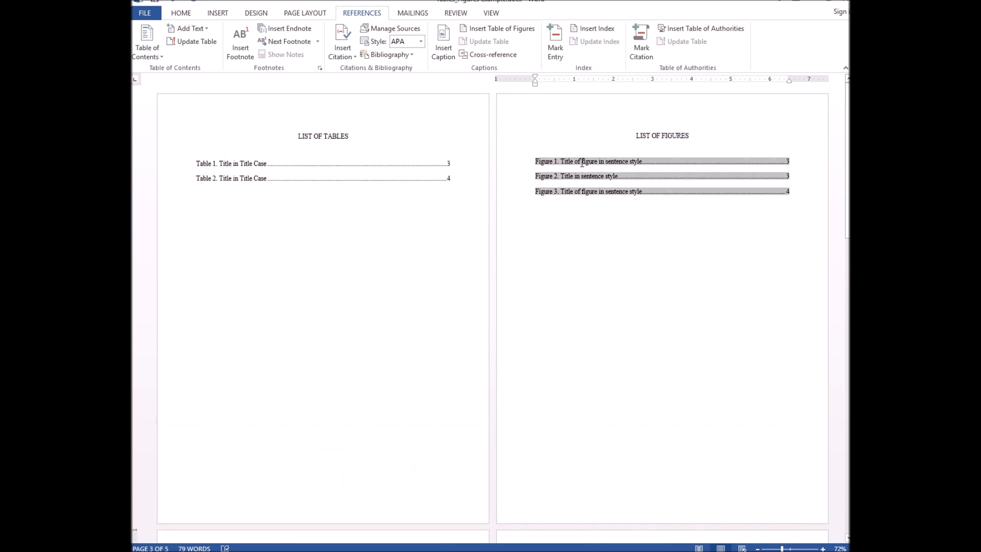
left_click(767, 210)
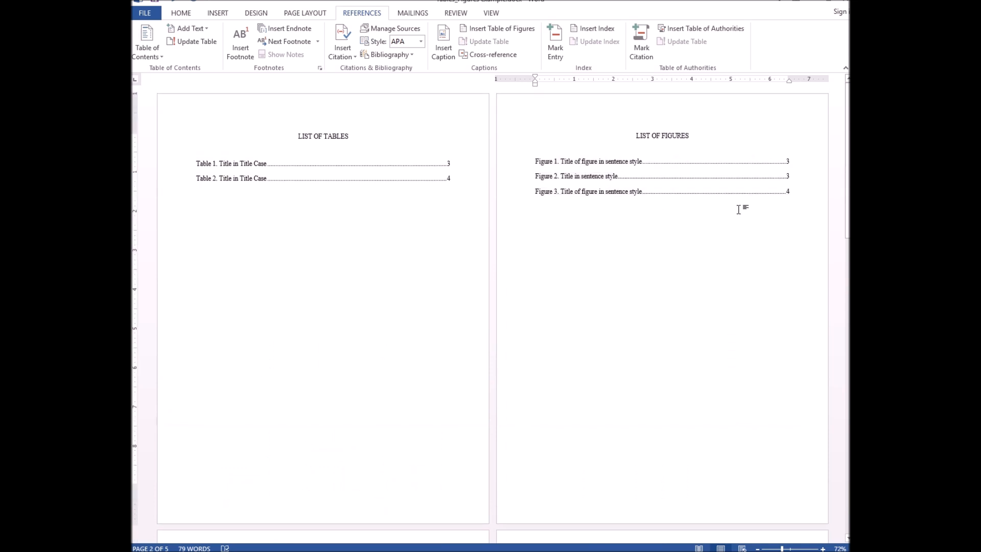
scroll(686, 252, "down", 4)
scroll(684, 251, "up", 4)
left_click(614, 194)
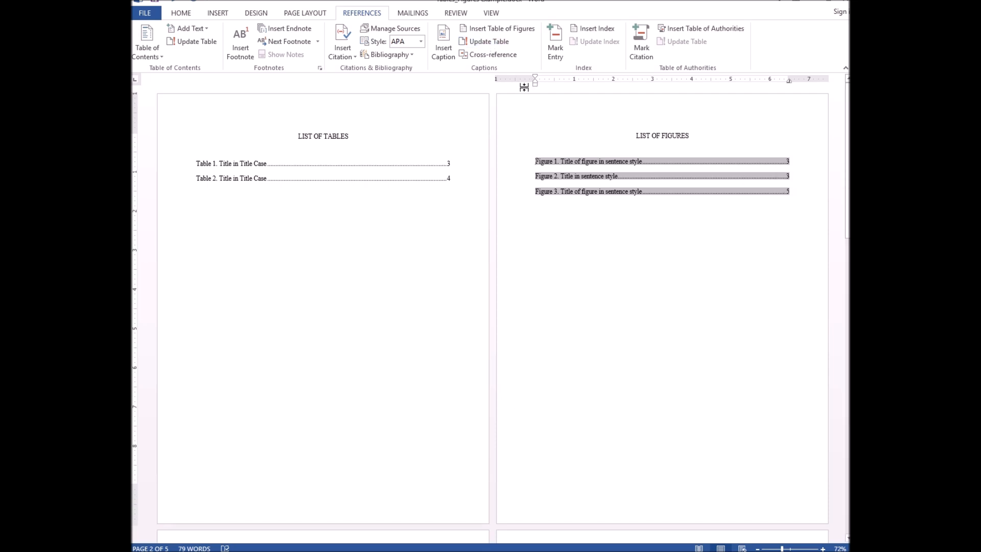
Step: Open the Update Table of Figures options for the list of figures and dismiss them without applying any
left_click(495, 45)
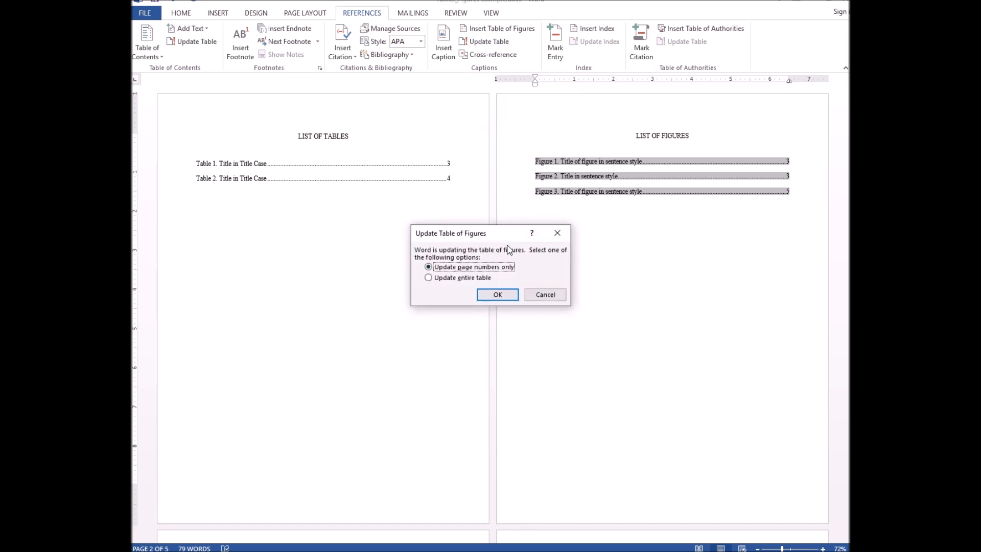
left_click(549, 295)
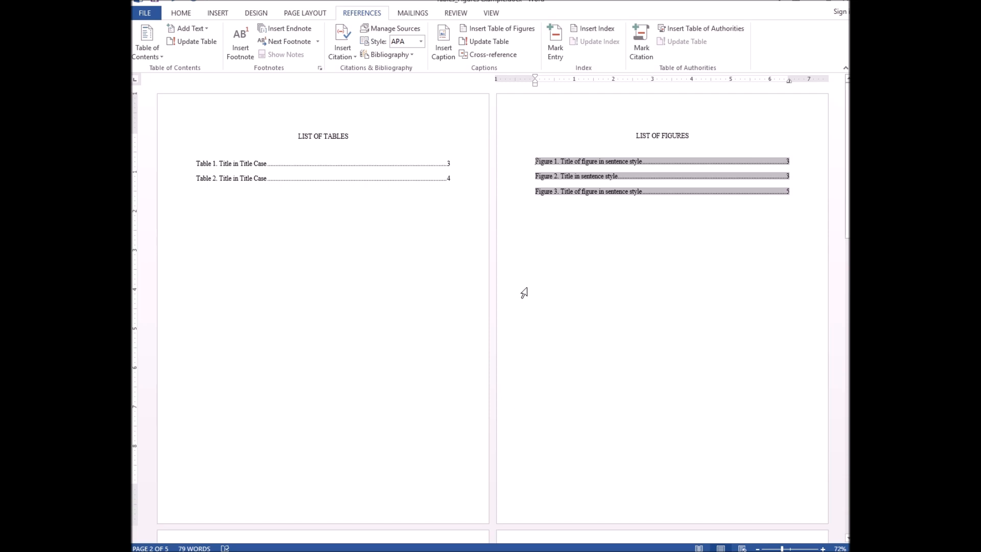
left_click(524, 293)
scroll(491, 374, "down", 5)
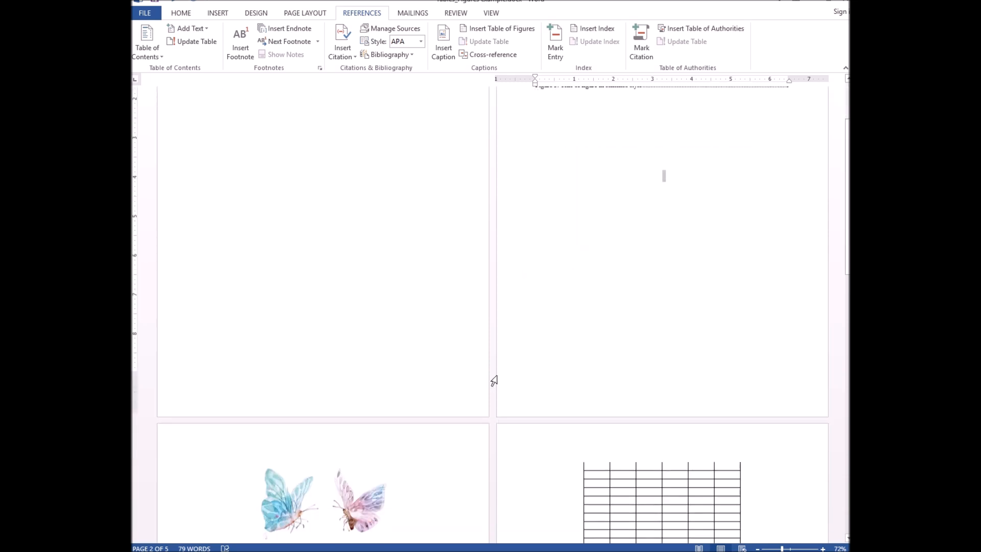
scroll(494, 372, "up", 5)
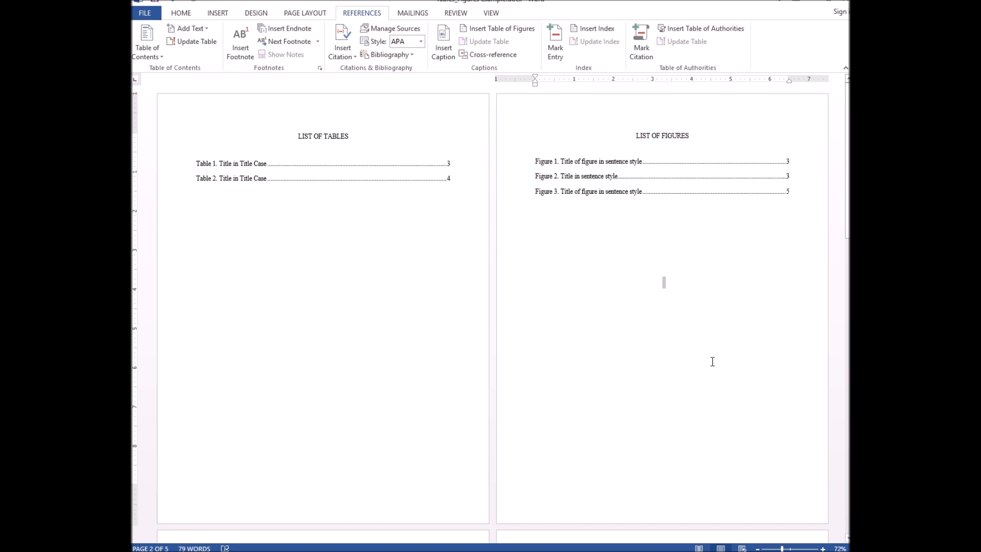
scroll(713, 362, "down", 5)
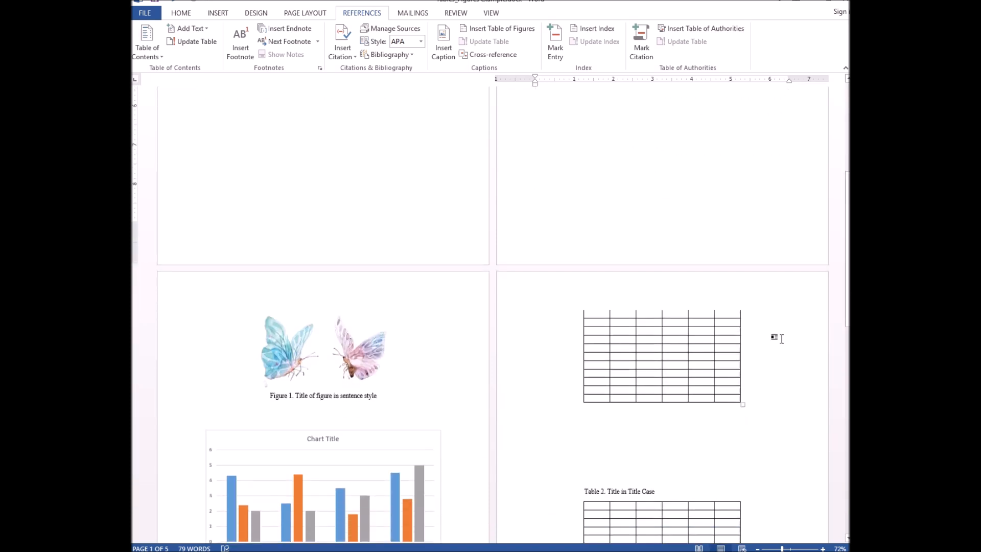
scroll(774, 338, "up", 5)
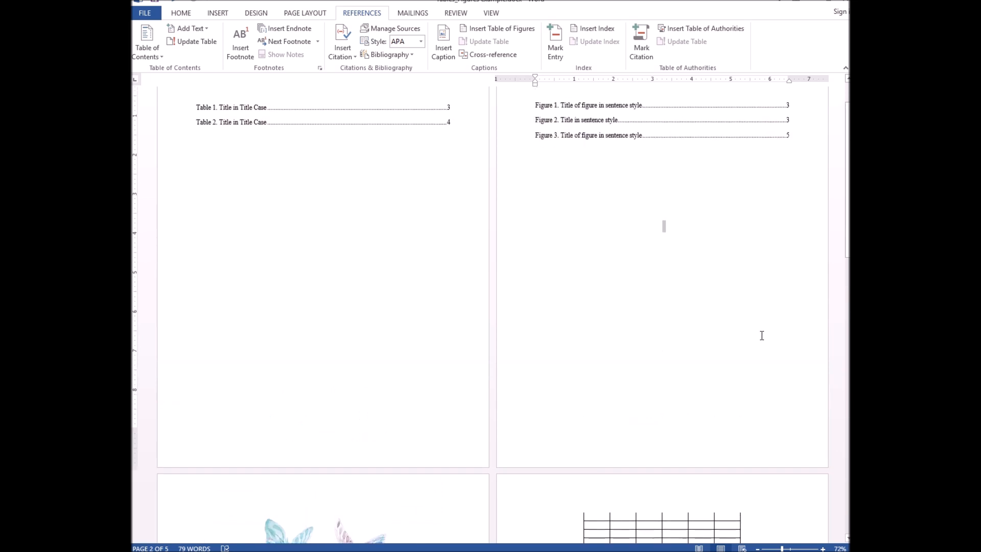
scroll(761, 335, "up", 1)
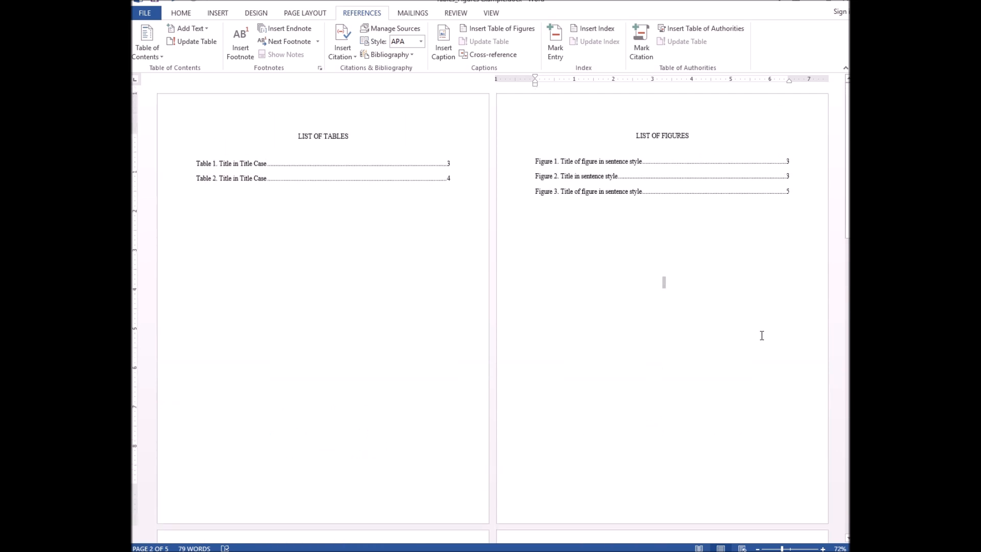